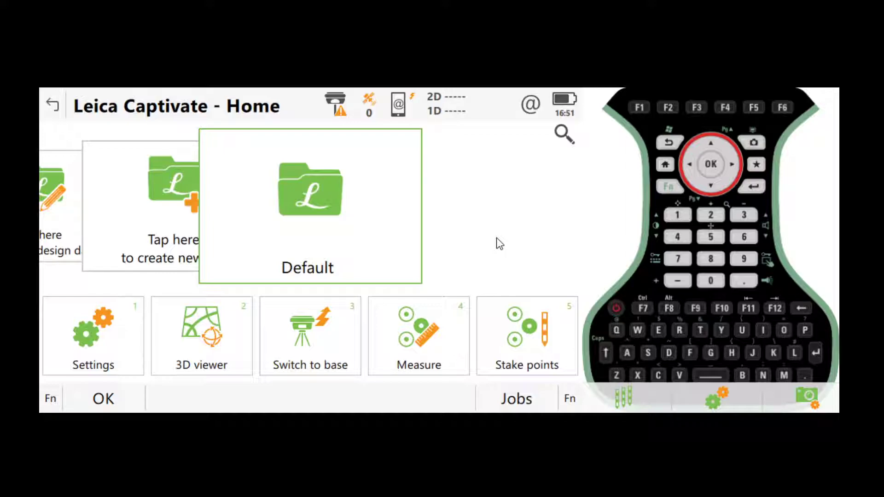
pyautogui.click(99, 341)
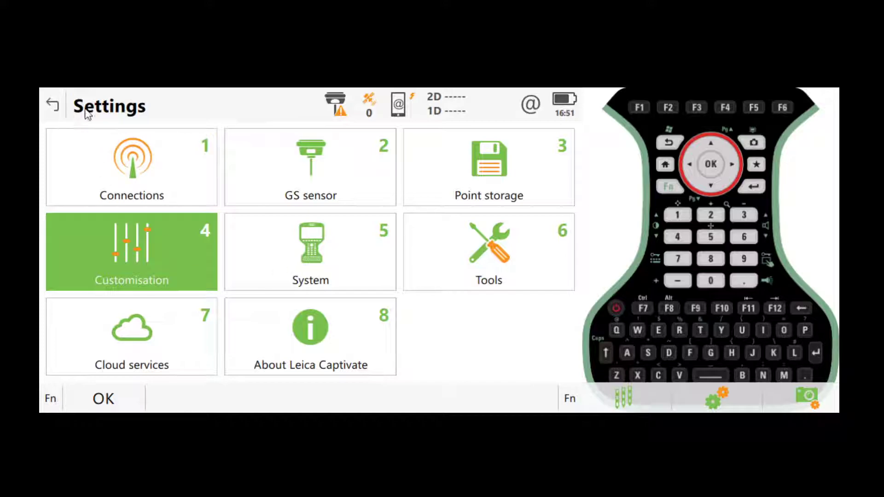
pyautogui.click(140, 253)
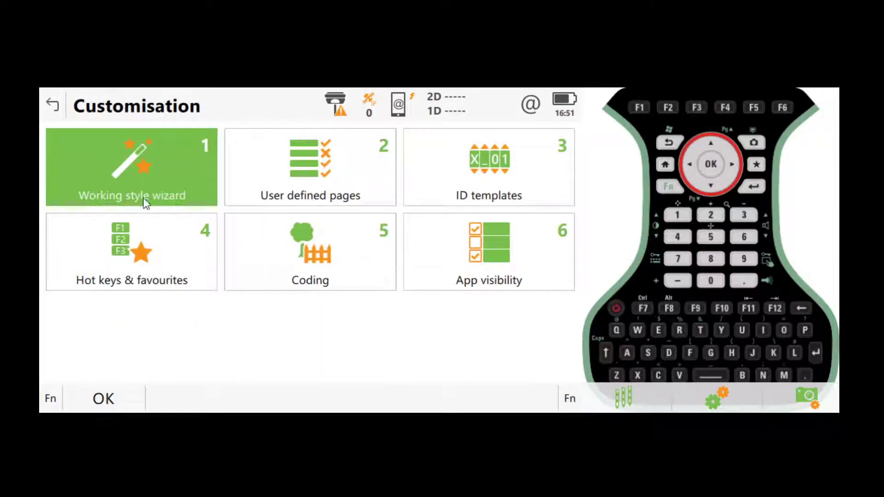
pyautogui.click(144, 199)
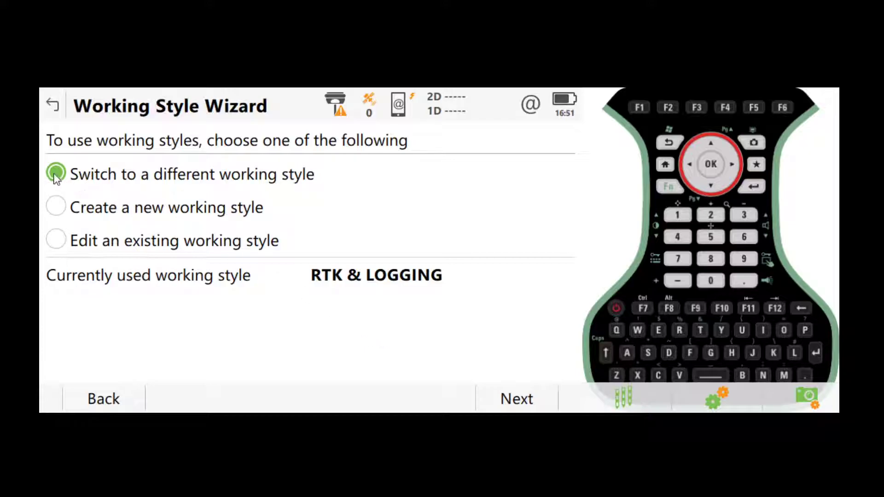
pyautogui.click(537, 407)
pyautogui.click(429, 179)
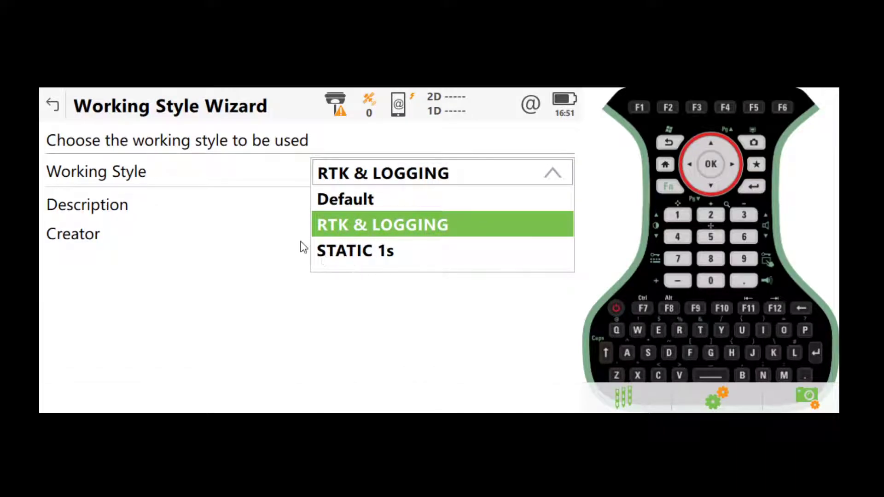
pyautogui.click(180, 217)
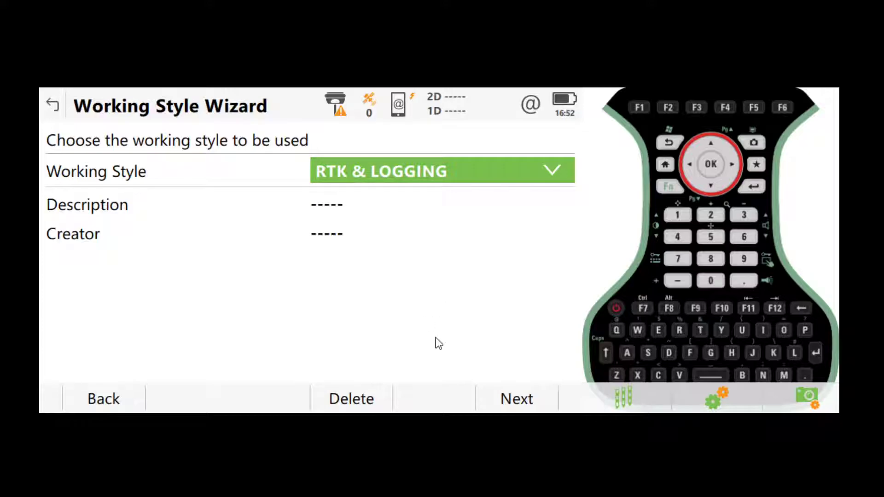
pyautogui.click(55, 111)
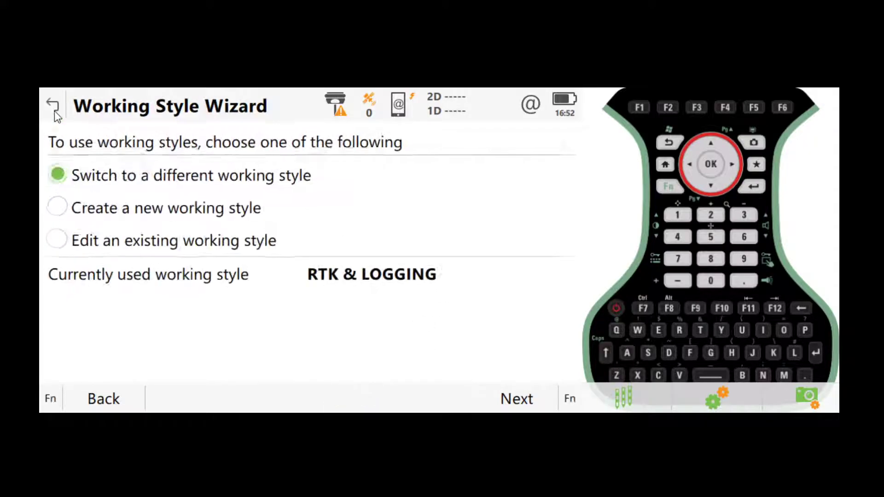
pyautogui.click(54, 111)
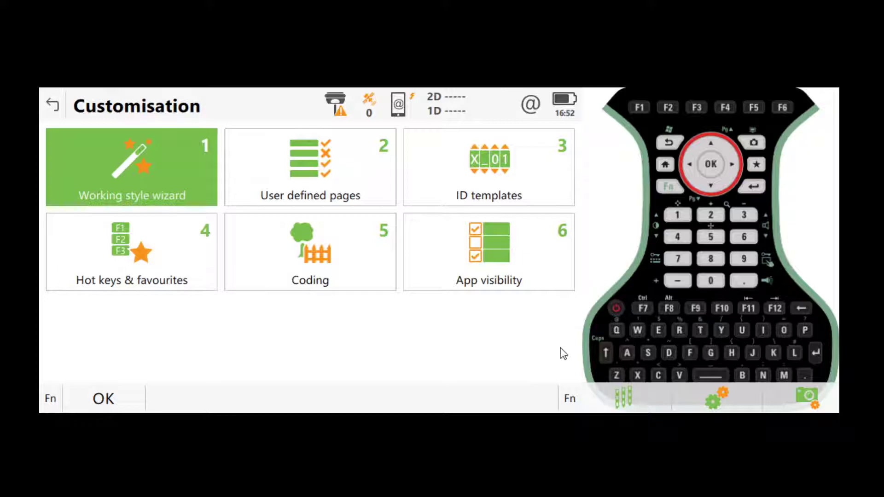
# Open the GS sensor's Satellite tracking settings from the main settings menu
pyautogui.click(60, 112)
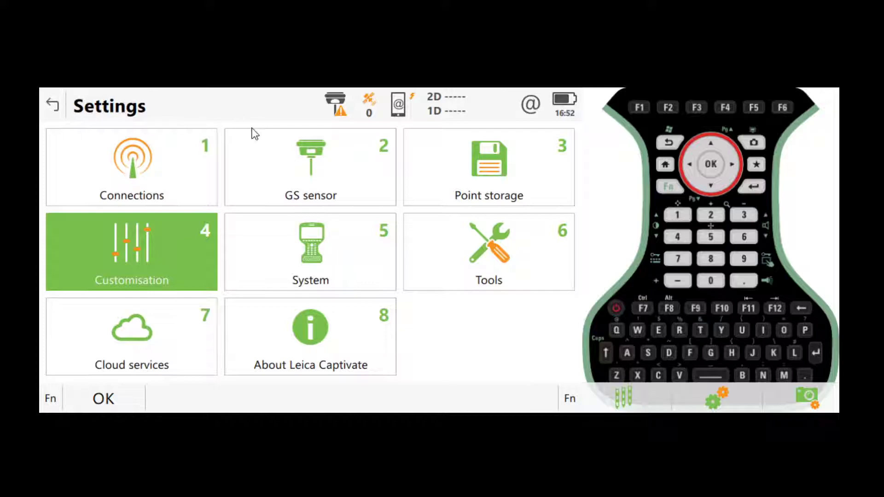
pyautogui.click(321, 197)
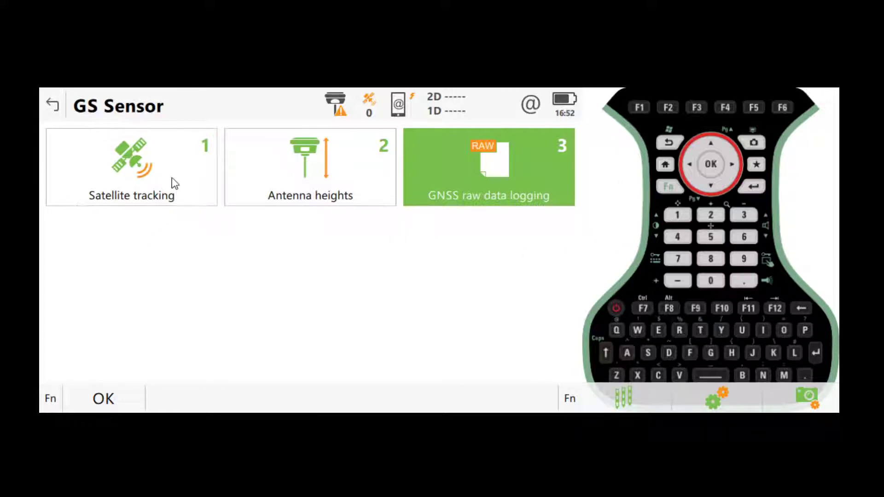
pyautogui.click(145, 167)
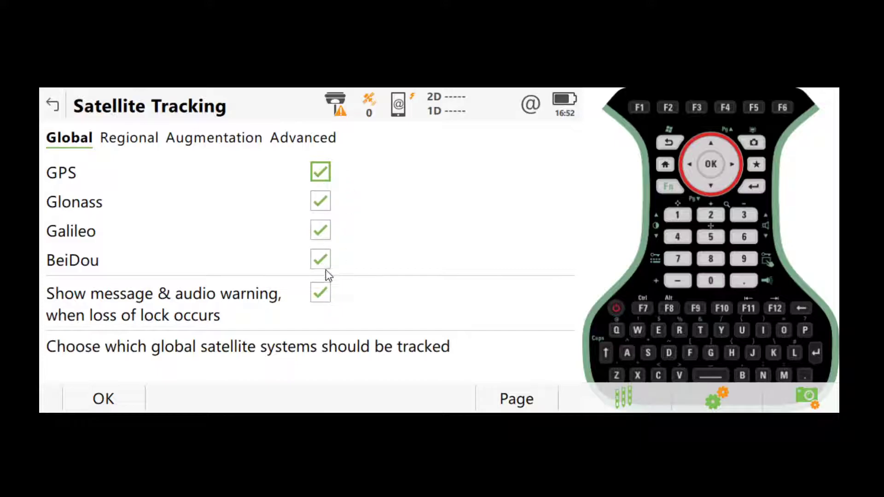
# Review the Regional and Advanced tracking tabs (10° cut-off), ending back on Global systems
pyautogui.click(125, 144)
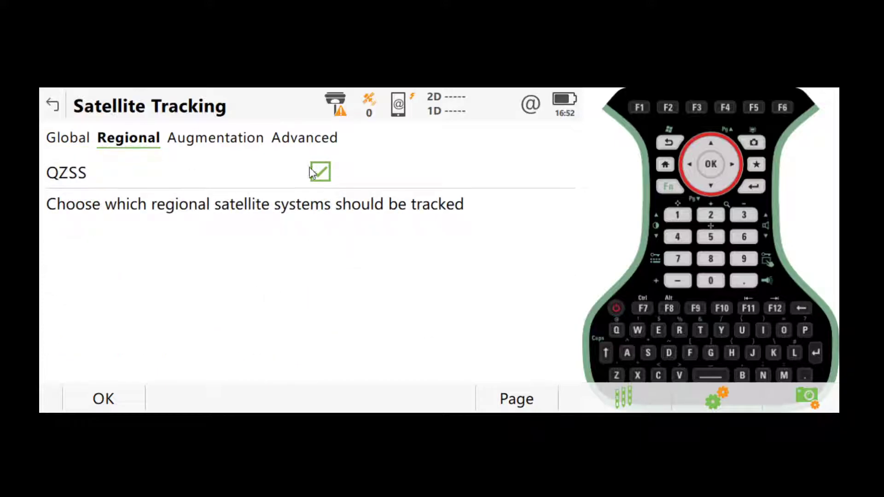
pyautogui.click(74, 141)
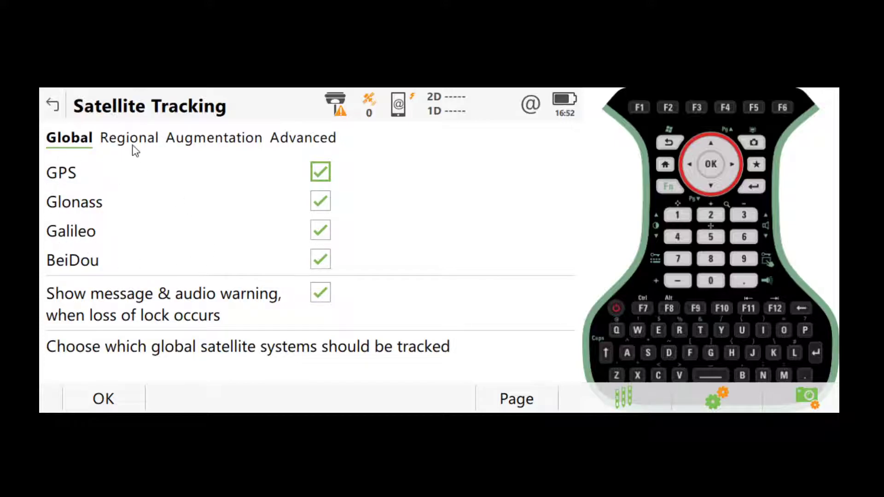
pyautogui.click(131, 144)
pyautogui.click(89, 143)
pyautogui.click(319, 141)
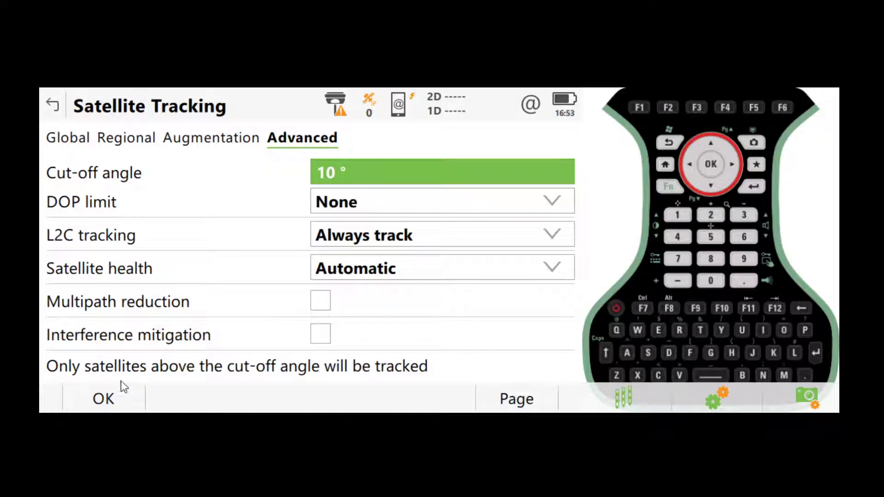
pyautogui.click(69, 149)
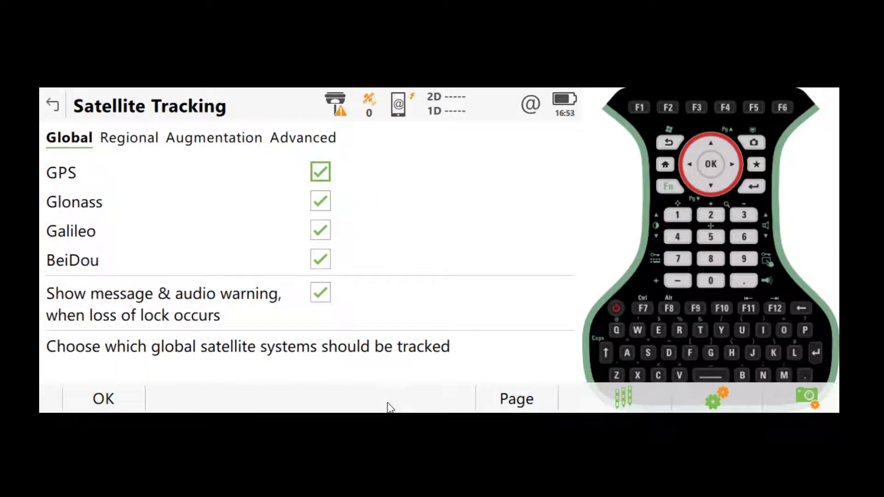
# Accept satellite tracking settings and go to the GS sensor's Antenna heights page
pyautogui.click(106, 399)
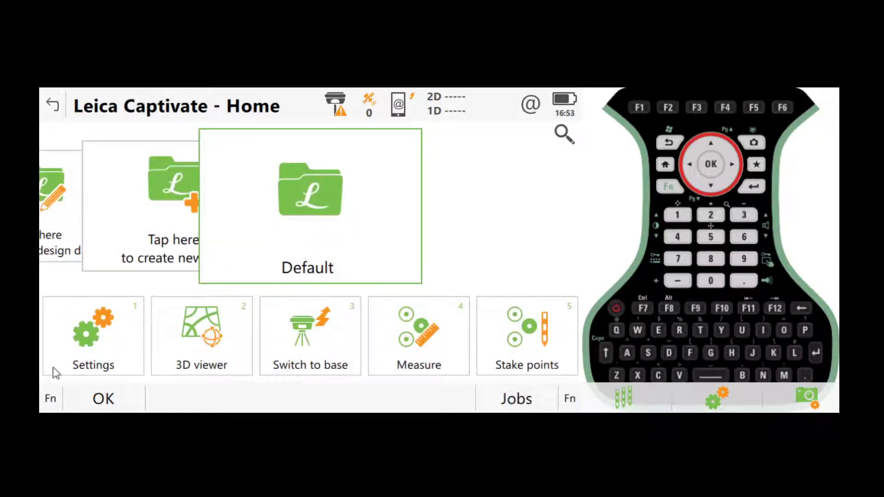
pyautogui.click(106, 339)
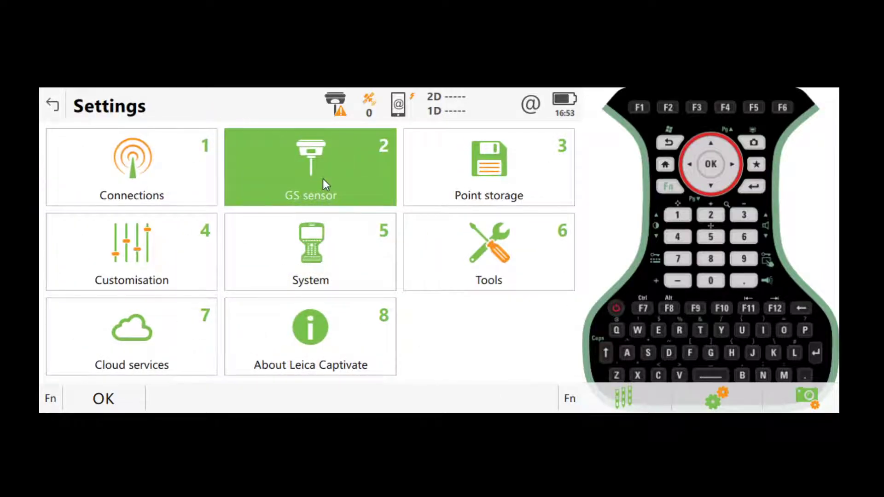
pyautogui.click(323, 181)
pyautogui.click(308, 152)
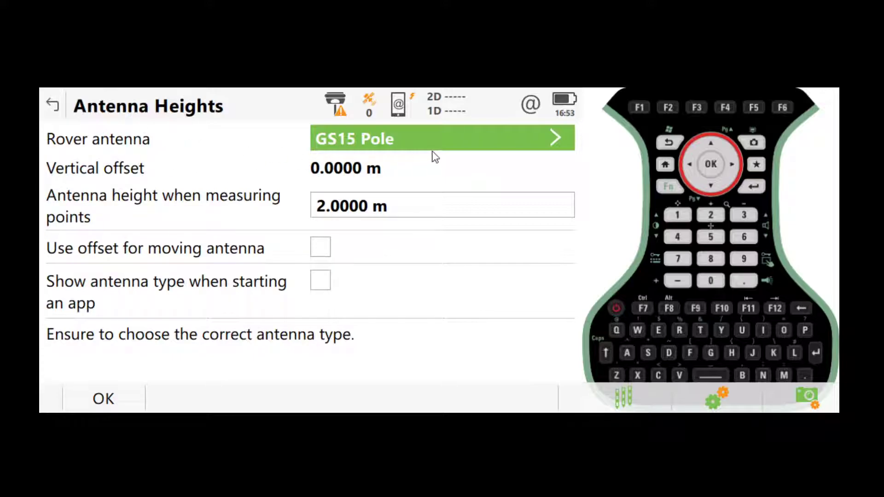
# Set the rover antenna to GS15 Tripod from the antenna list
pyautogui.click(424, 139)
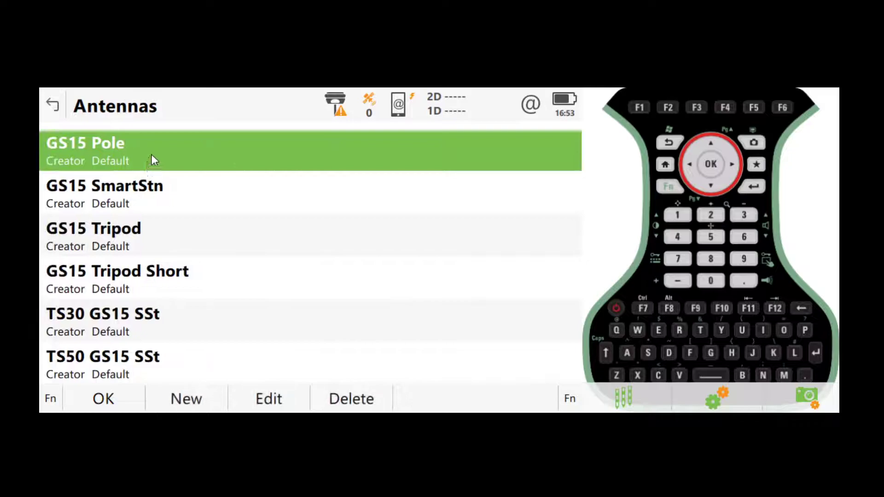
pyautogui.scroll(-1, 271, 203)
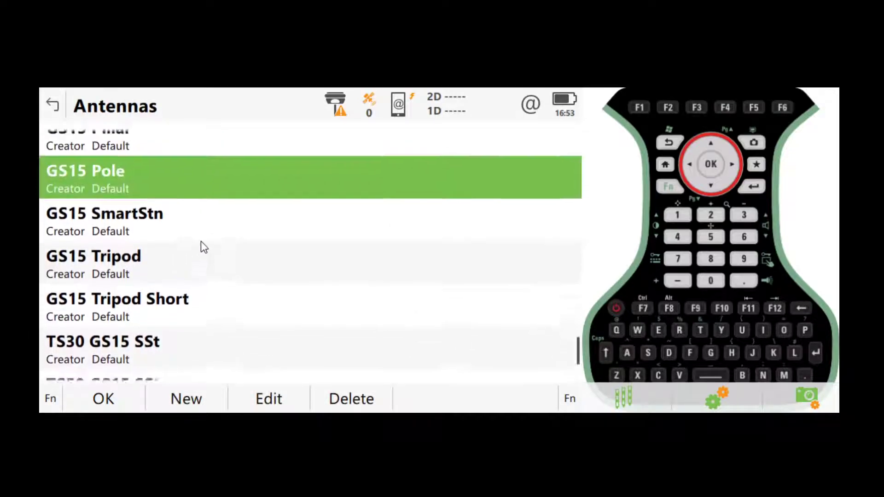
pyautogui.scroll(2, 204, 248)
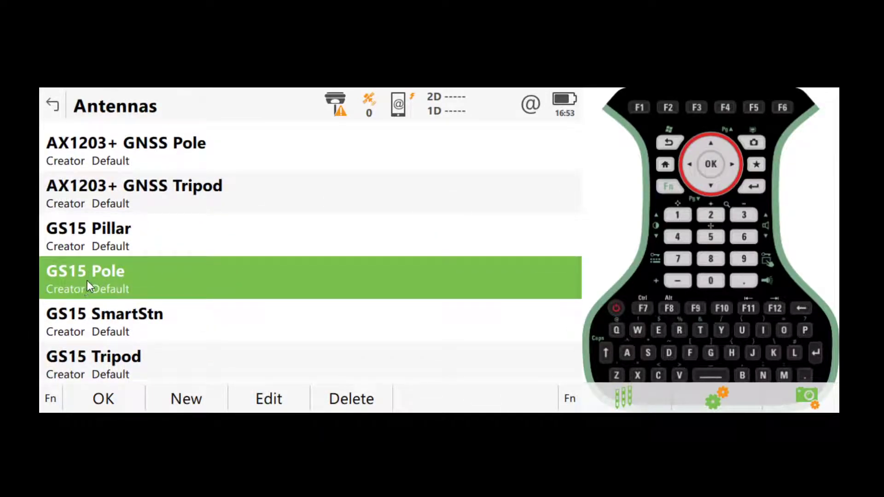
pyautogui.scroll(6, 92, 279)
pyautogui.scroll(-5, 121, 263)
pyautogui.scroll(-5, 122, 258)
pyautogui.scroll(4, 138, 265)
pyautogui.scroll(-3, 198, 281)
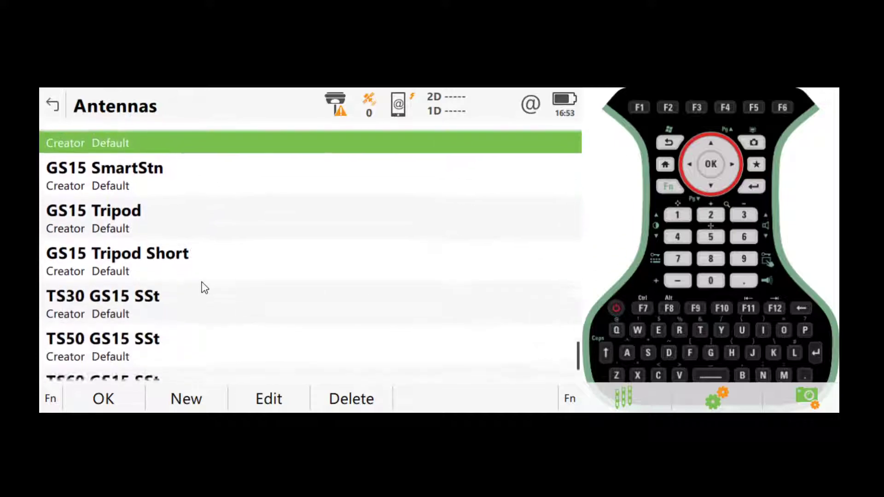
pyautogui.scroll(3, 192, 285)
pyautogui.scroll(-2, 198, 289)
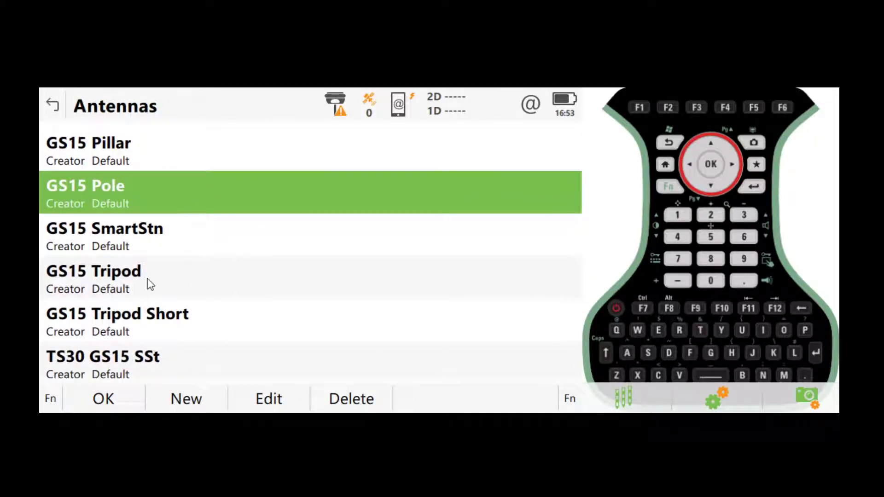
pyautogui.click(124, 284)
pyautogui.scroll(5, 150, 269)
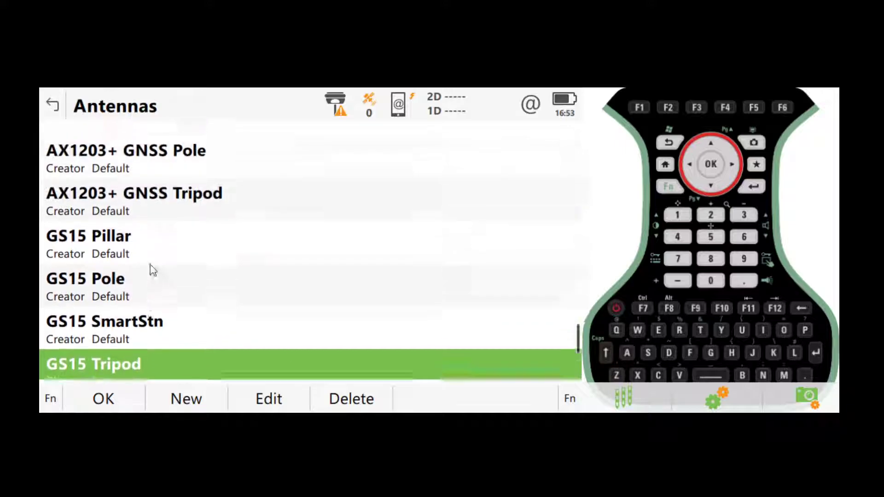
pyautogui.scroll(-7, 166, 267)
pyautogui.scroll(2, 166, 268)
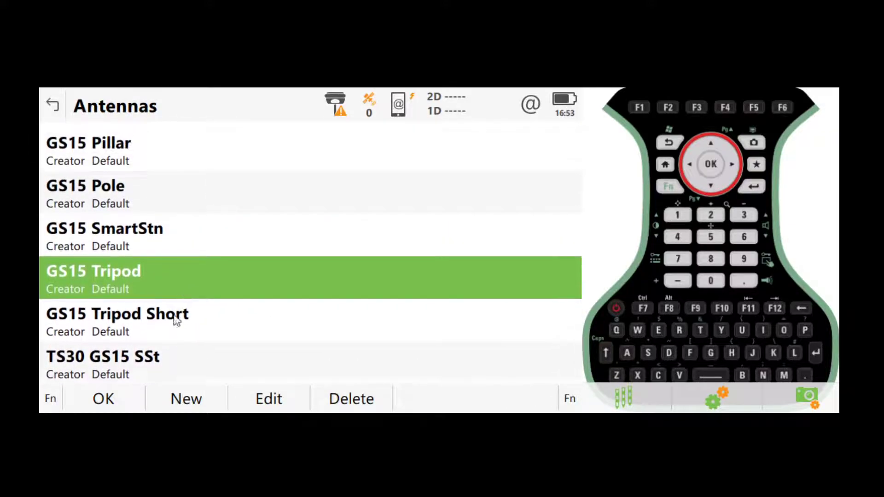
pyautogui.click(116, 397)
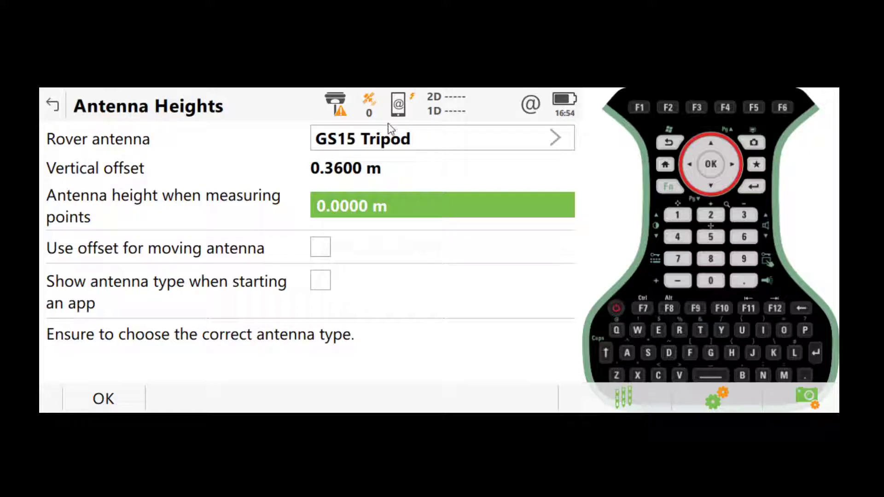
# Switch the rover antenna back to GS15 Pole
pyautogui.click(409, 147)
pyautogui.scroll(4, 191, 233)
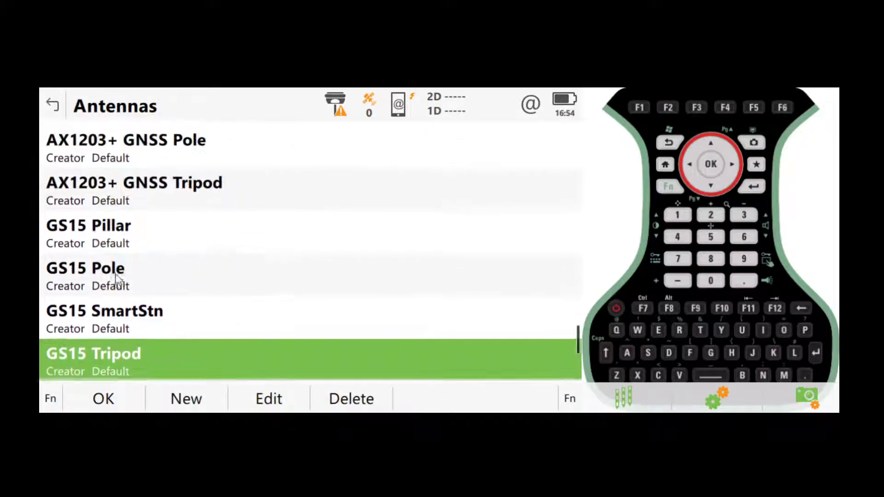
pyautogui.click(118, 284)
pyautogui.click(112, 407)
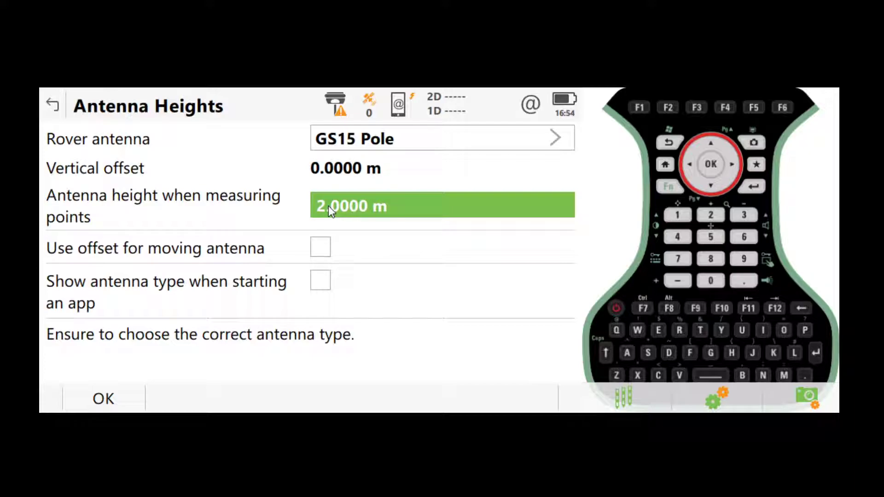
# Enter 2 m as the GS15 Pole antenna height when measuring points
pyautogui.click(370, 214)
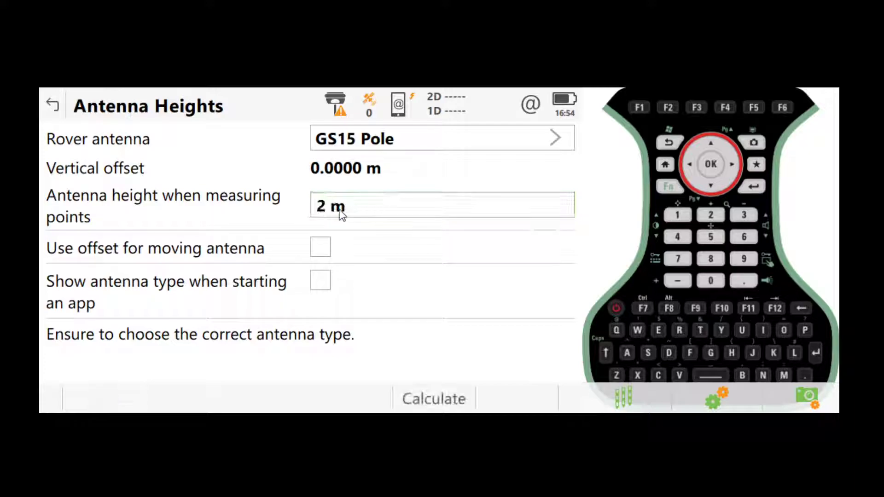
pyautogui.click(196, 231)
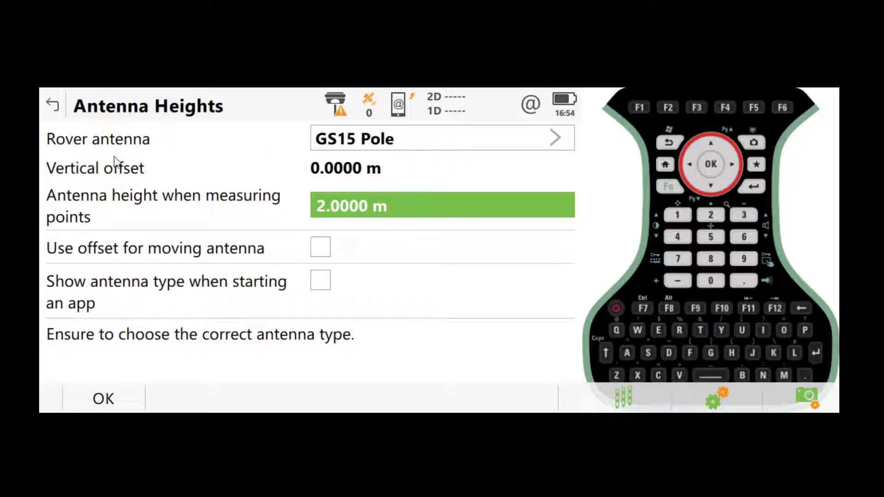
# Confirm antenna heights and go to the GS sensor's GNSS raw data logging settings
pyautogui.click(104, 399)
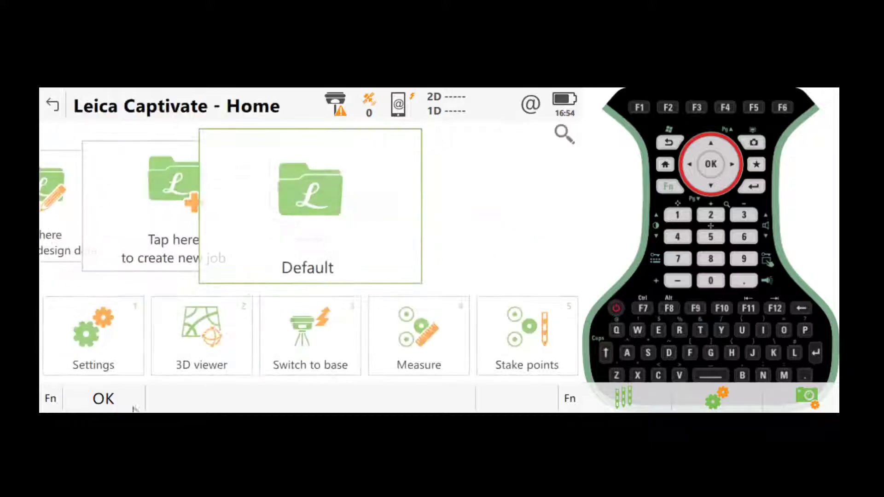
pyautogui.click(76, 338)
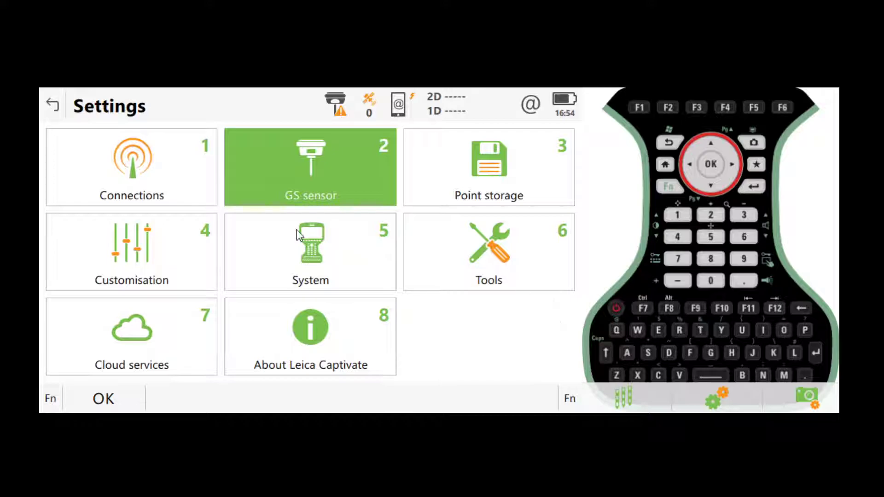
pyautogui.click(314, 185)
pyautogui.click(514, 174)
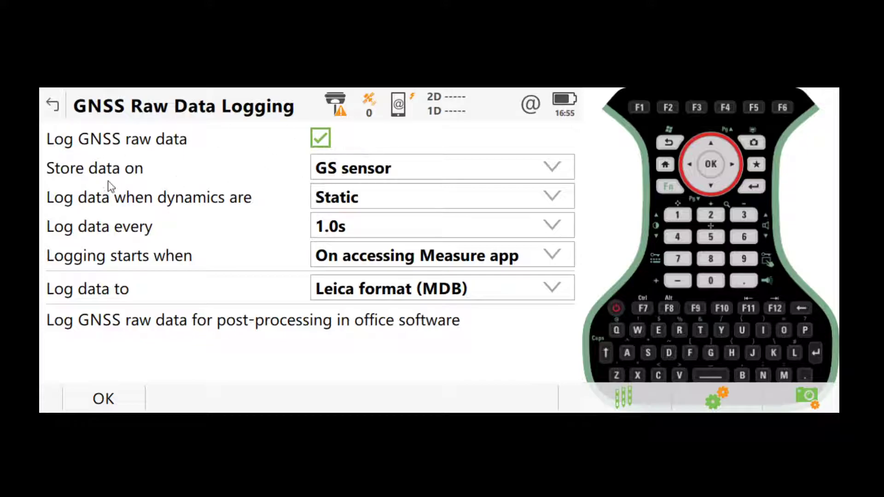
# Keep raw data stored on the GS sensor
pyautogui.click(408, 169)
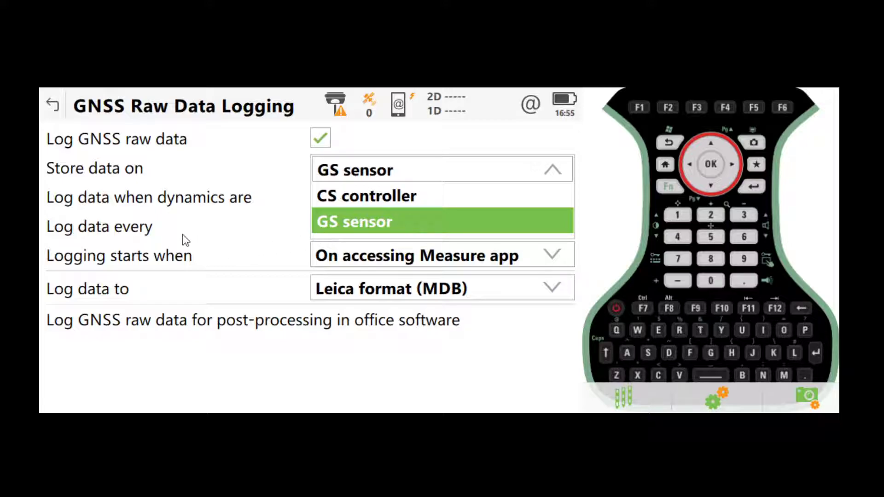
pyautogui.click(189, 188)
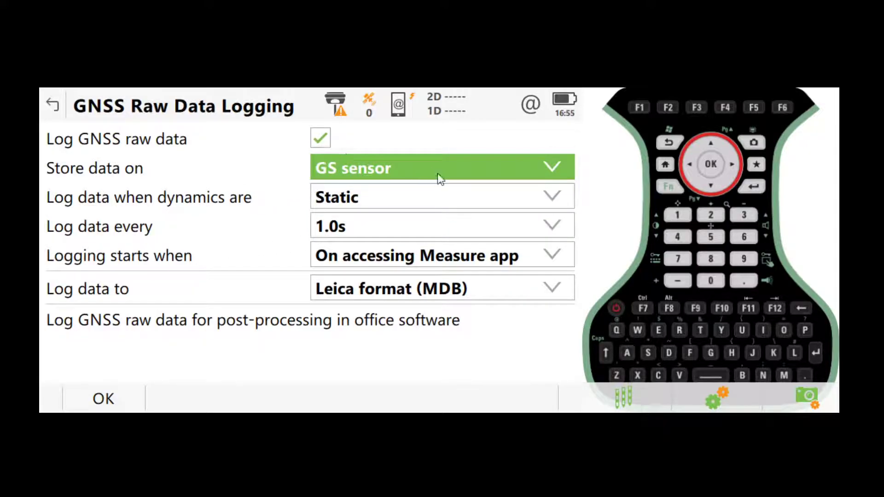
pyautogui.click(424, 178)
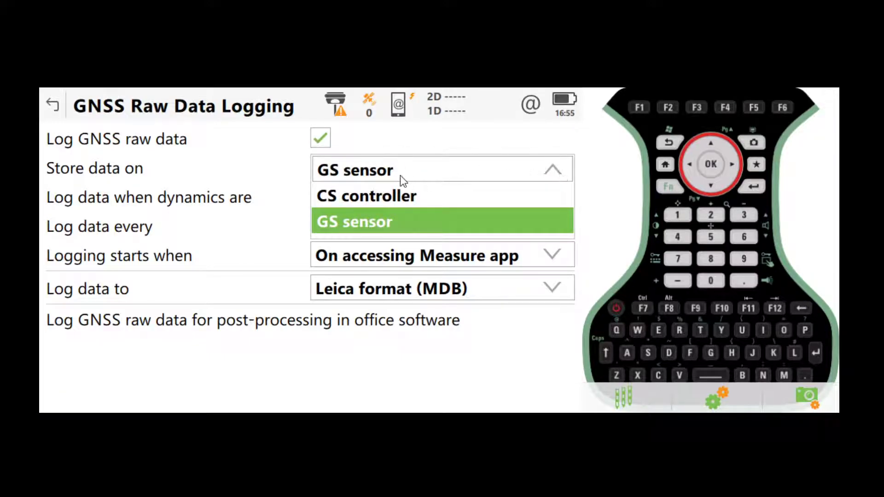
pyautogui.click(251, 198)
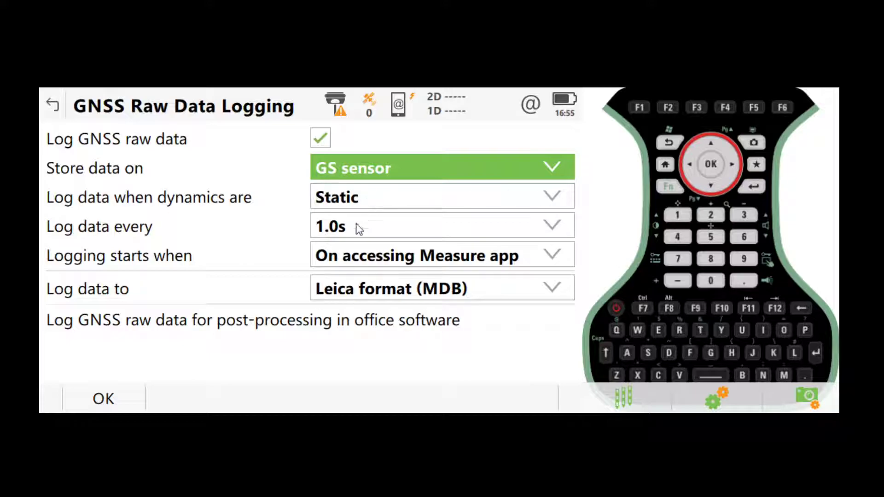
# Keep logging every 1.0s in Leica format (MDB) and confirm the logging settings
pyautogui.click(409, 232)
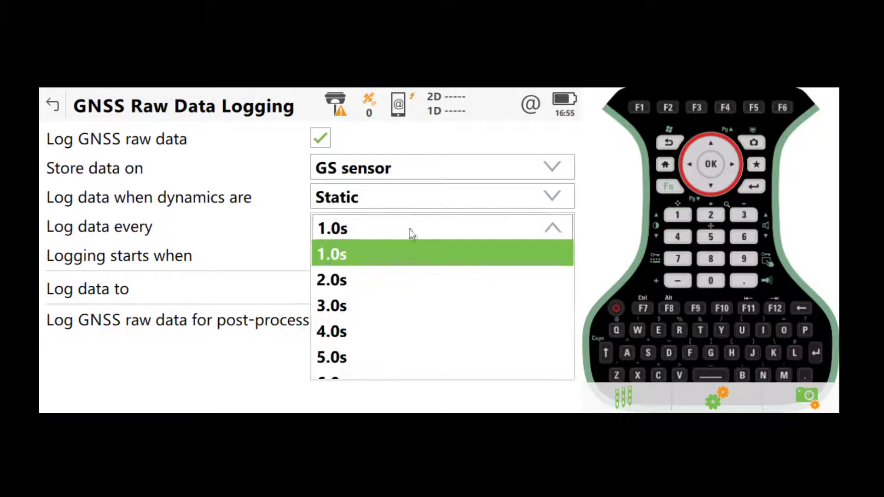
pyautogui.click(329, 236)
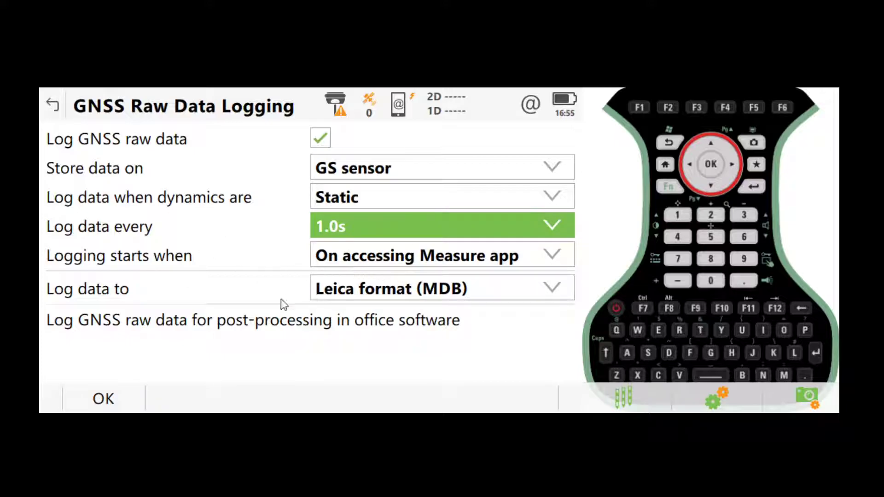
pyautogui.click(405, 288)
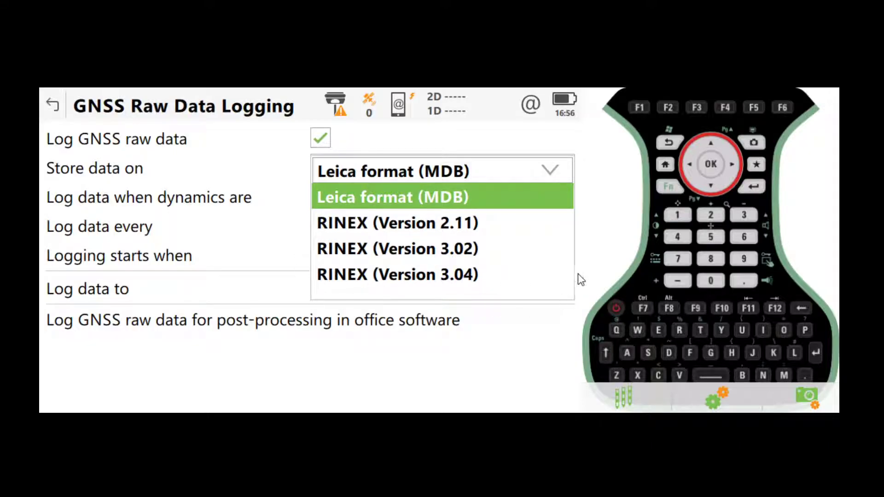
pyautogui.click(304, 289)
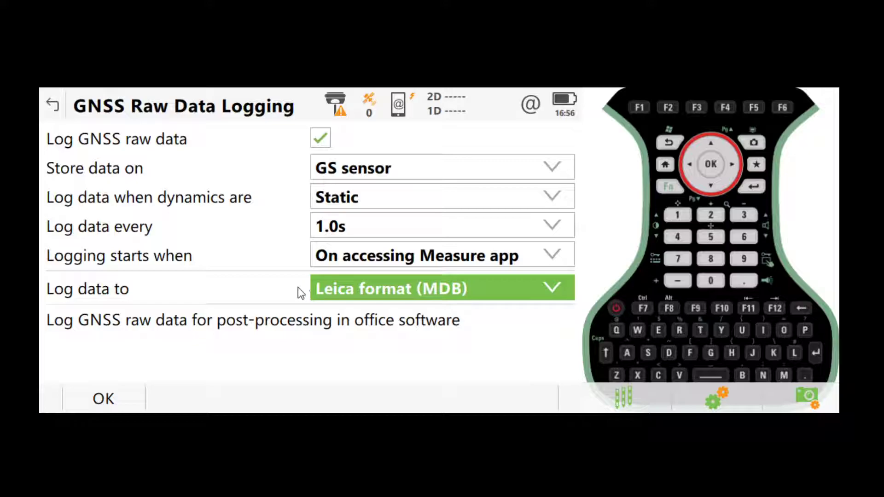
pyautogui.click(439, 296)
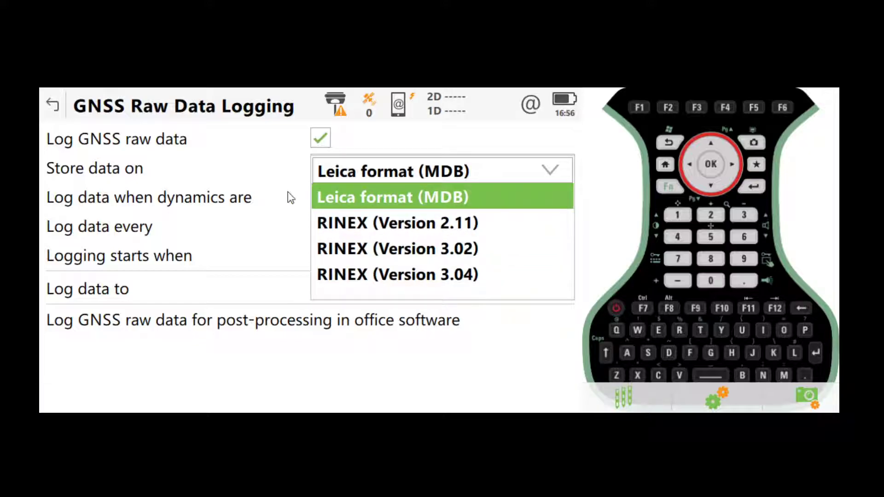
pyautogui.click(342, 197)
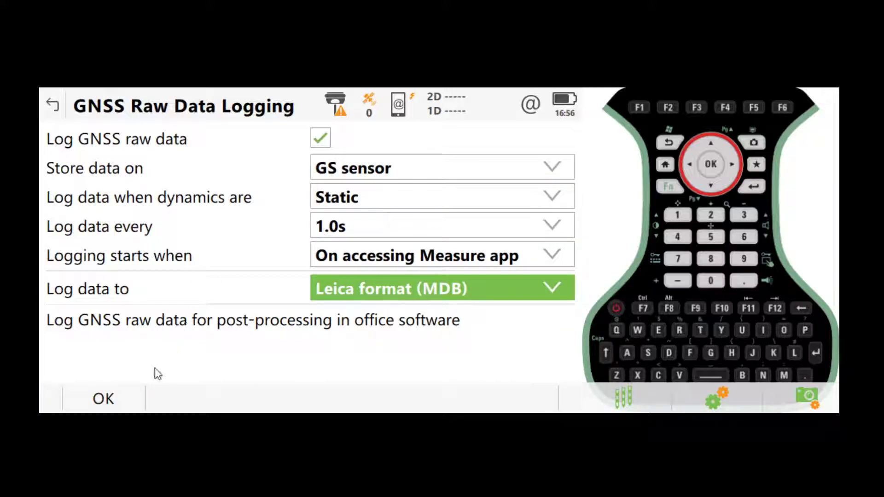
pyautogui.click(98, 398)
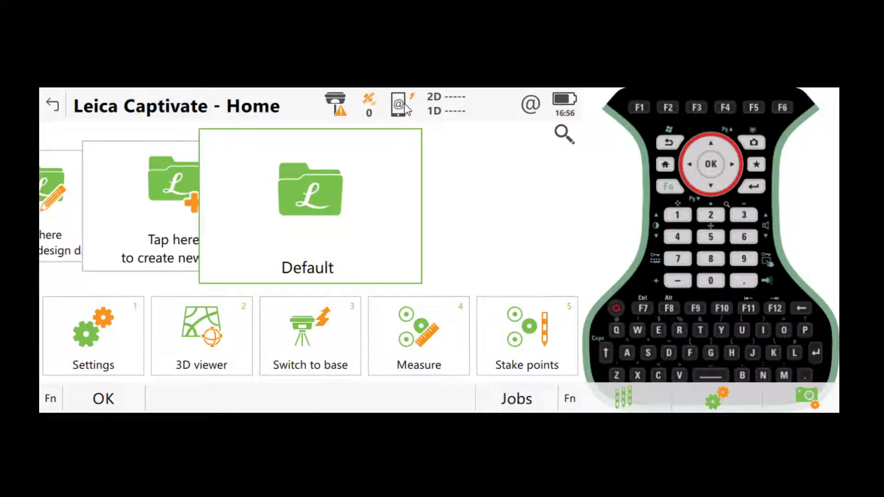
pyautogui.click(404, 103)
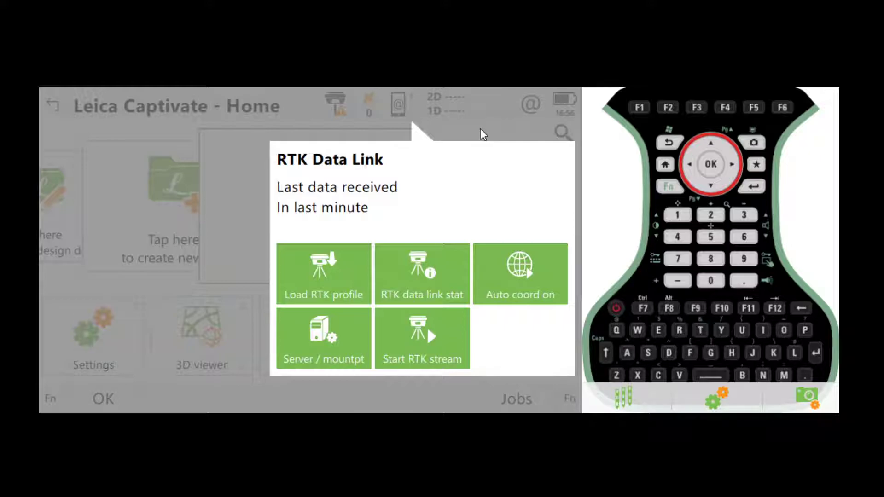
pyautogui.click(480, 130)
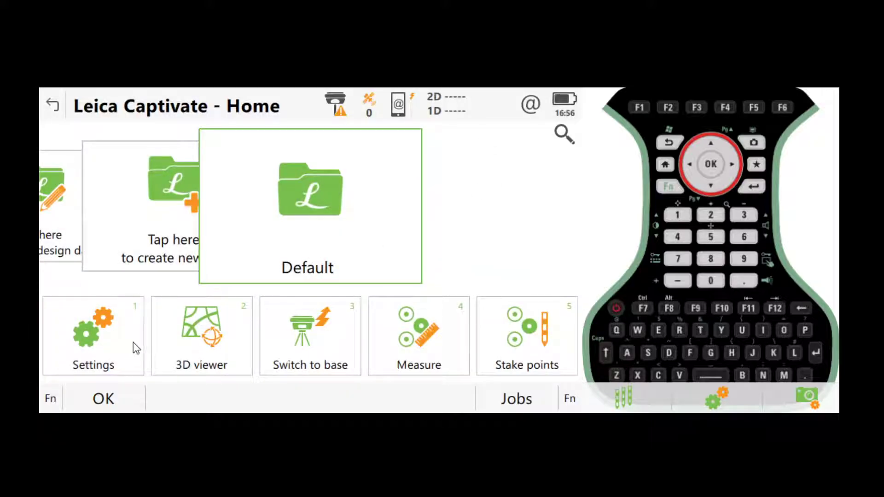
# Start the RTK rover wizard under Connections and choose to load an existing profile
pyautogui.click(108, 355)
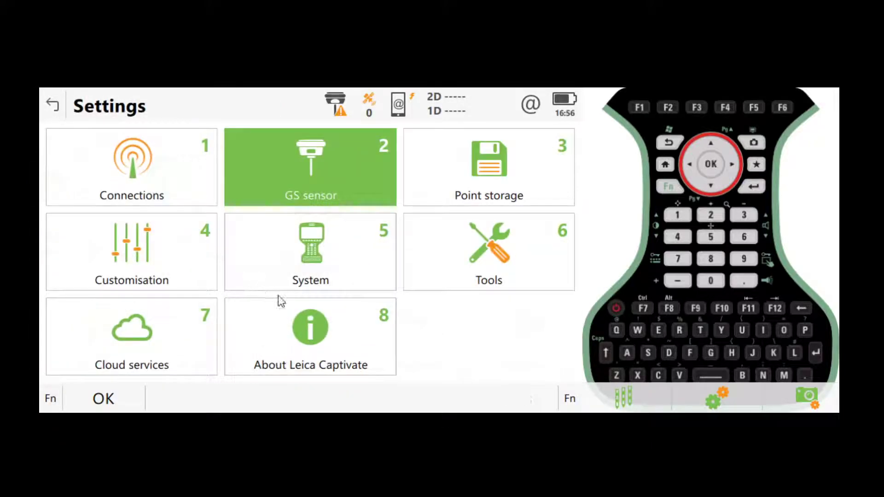
pyautogui.click(156, 185)
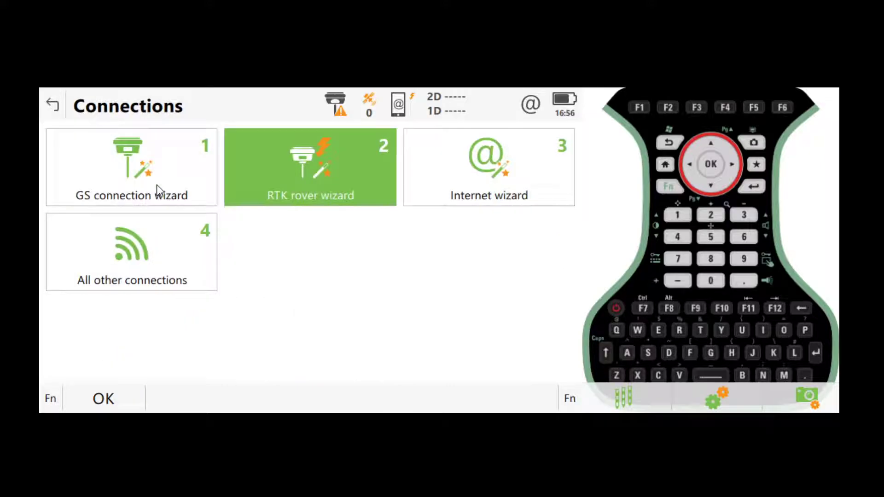
pyautogui.click(311, 180)
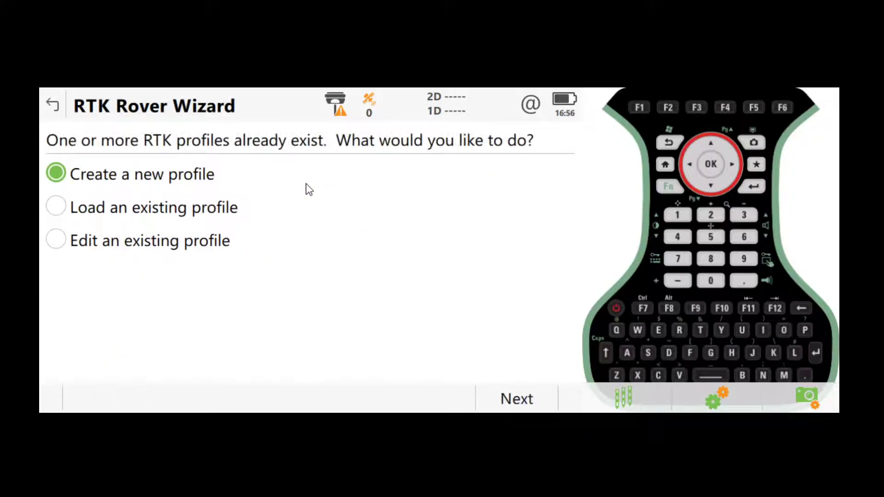
pyautogui.click(58, 209)
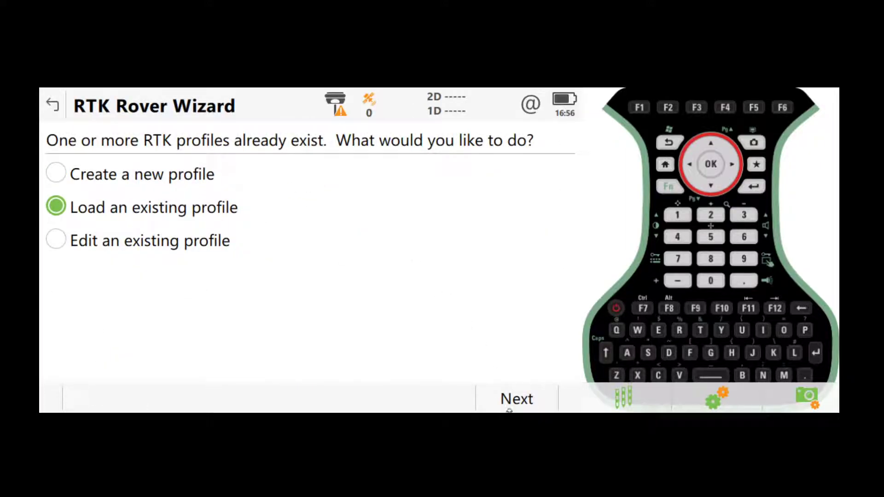
pyautogui.click(523, 398)
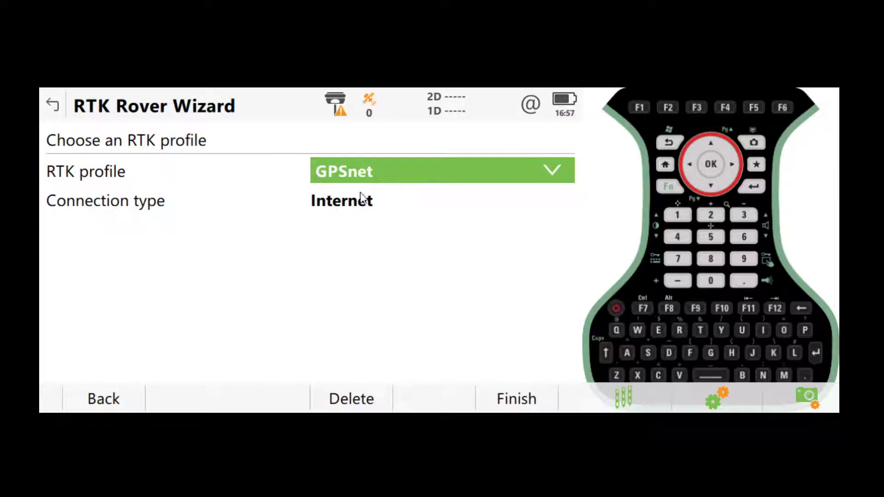
# Load the GPSnet profile and display the RTK data link status
pyautogui.click(443, 174)
pyautogui.click(400, 205)
pyautogui.click(499, 399)
pyautogui.click(399, 104)
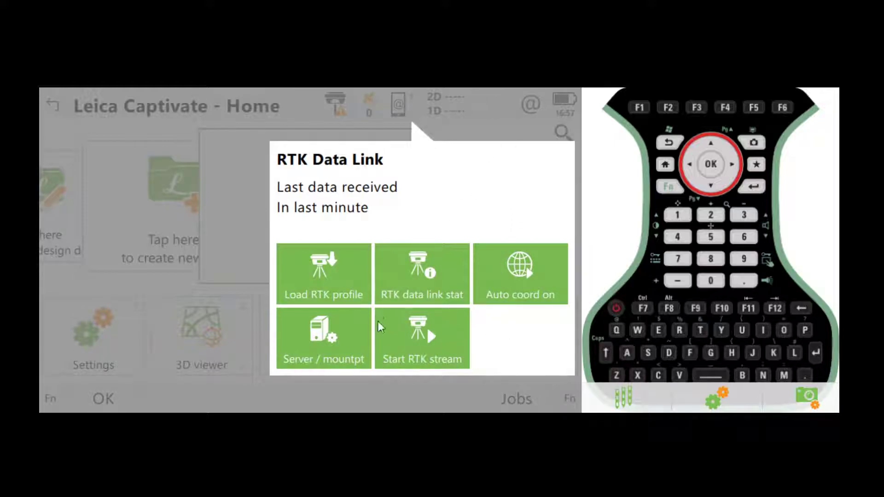
pyautogui.click(456, 133)
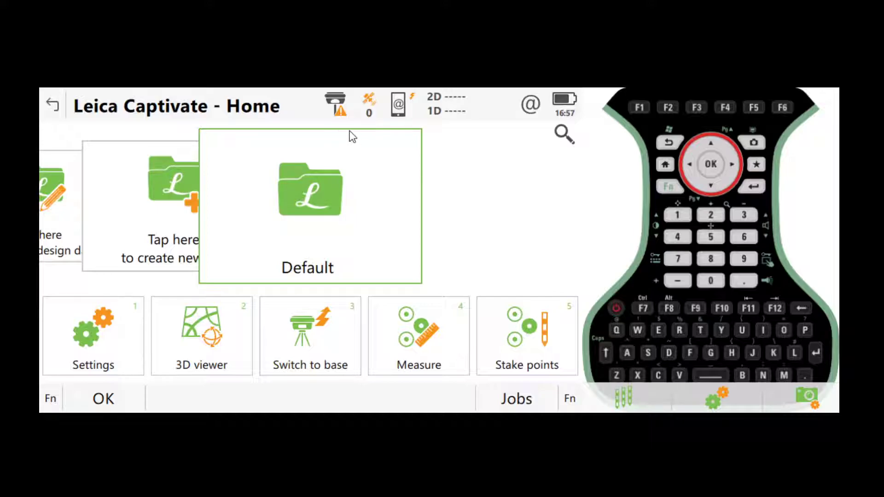
pyautogui.click(396, 107)
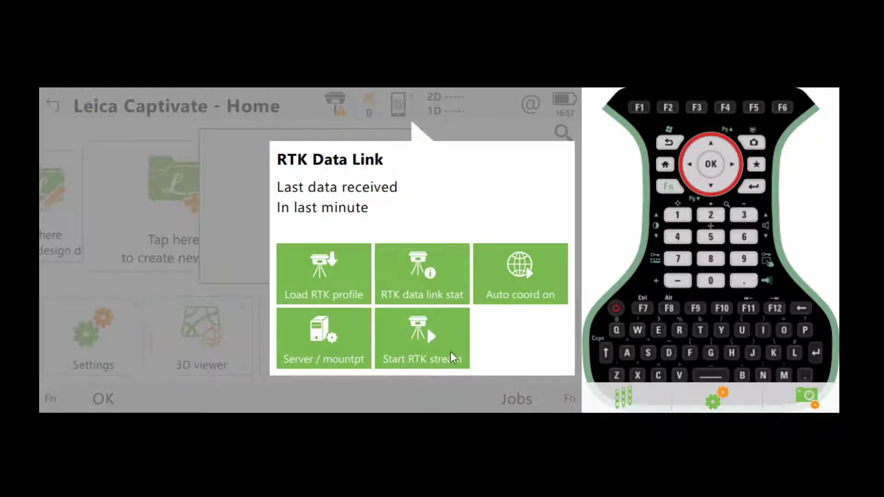
# Dismiss the RTK Data Link popup, leaving the Default job on the Home screen
pyautogui.click(255, 121)
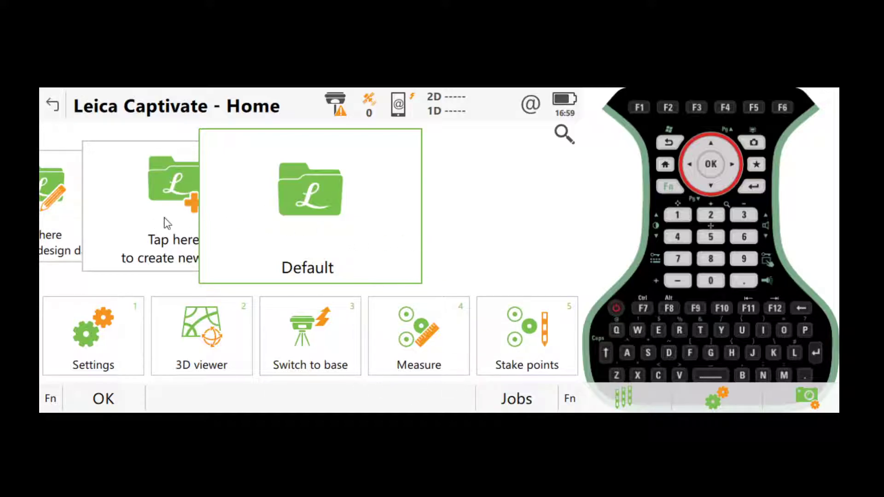
# Create a new job named 'Demo' stored in internal memory
pyautogui.moveTo(143, 223); pyautogui.dragTo(292, 221)
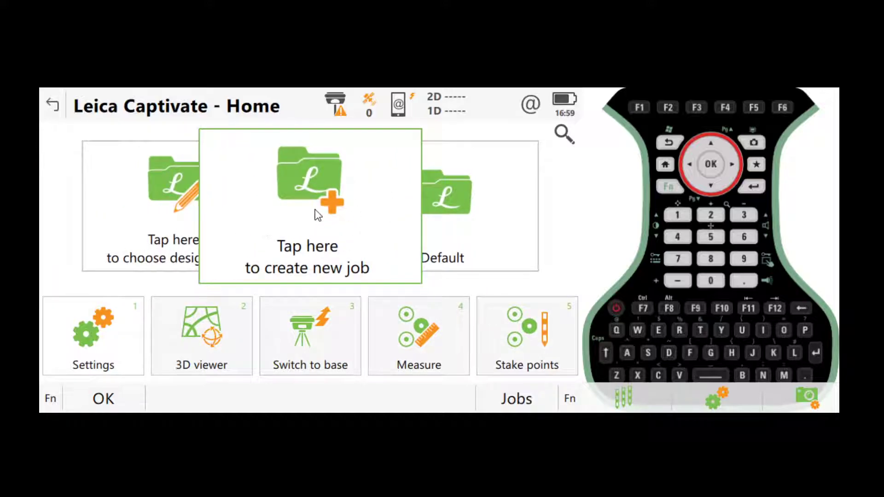
pyautogui.click(317, 216)
pyautogui.click(397, 179)
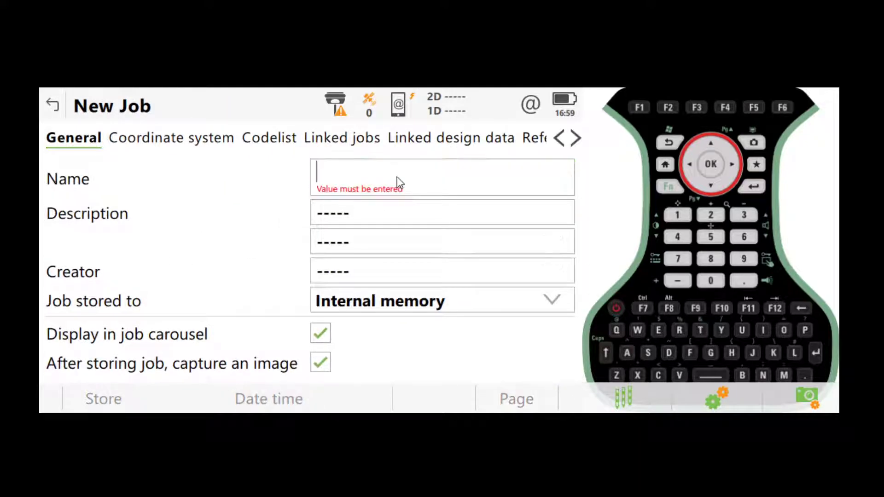
pyautogui.write('Demo')
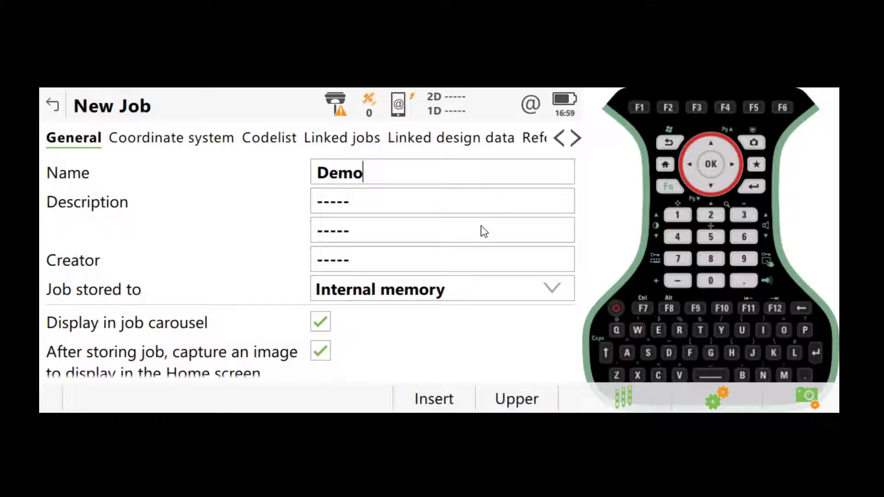
pyautogui.press('Return')
pyautogui.click(447, 297)
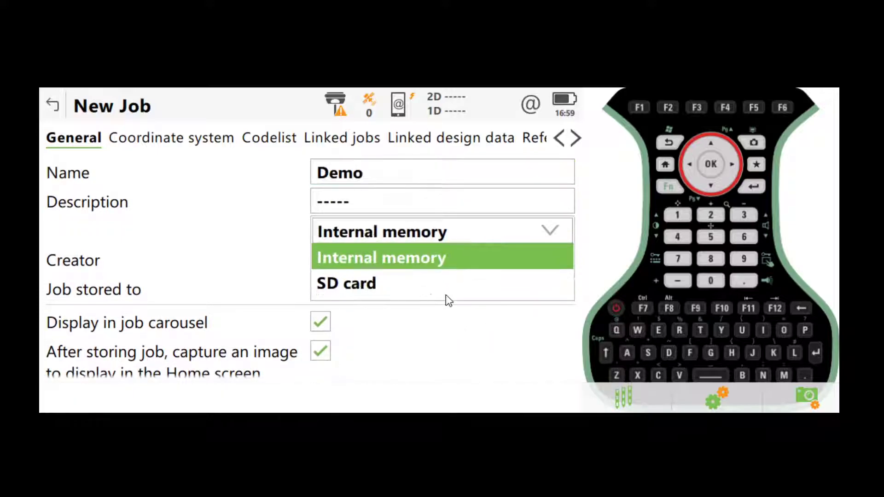
pyautogui.click(465, 324)
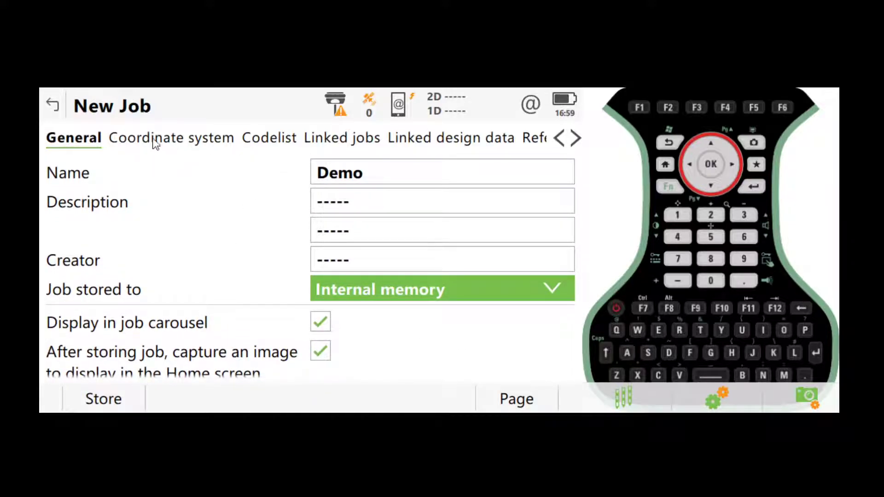
# Choose GDA94_GDA2020_55 as the new job's coordinate system
pyautogui.click(177, 138)
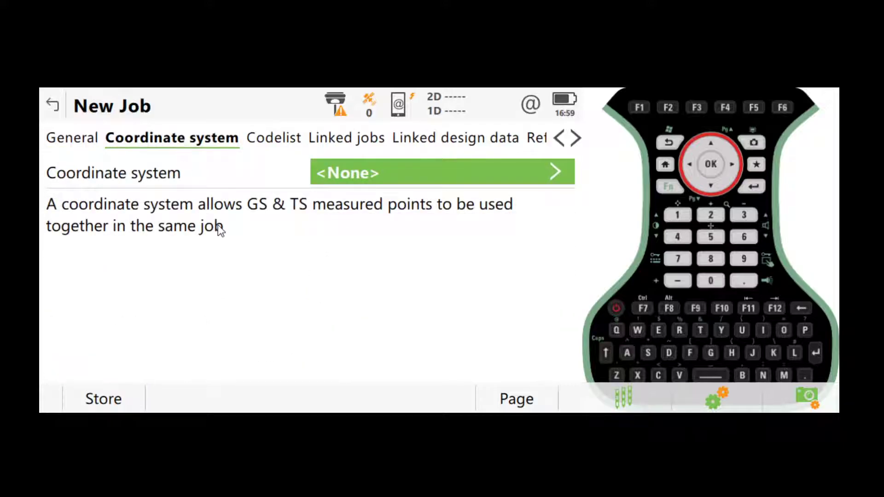
pyautogui.click(388, 170)
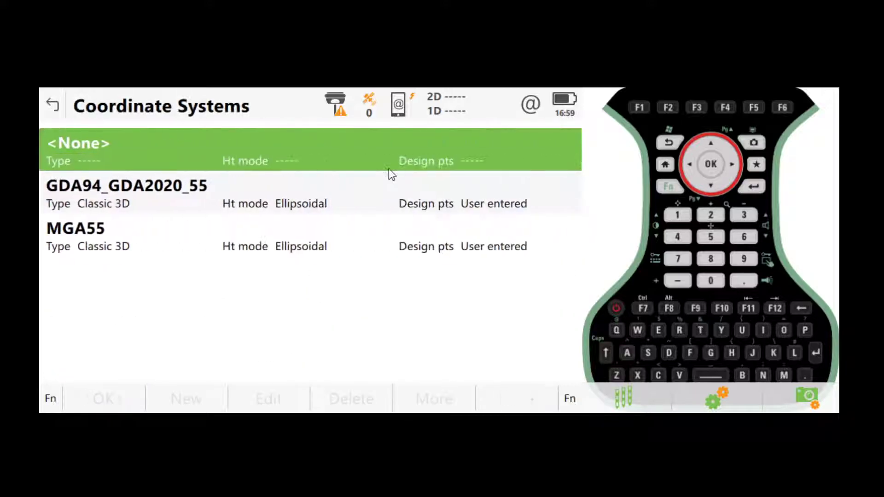
pyautogui.click(62, 110)
pyautogui.click(389, 174)
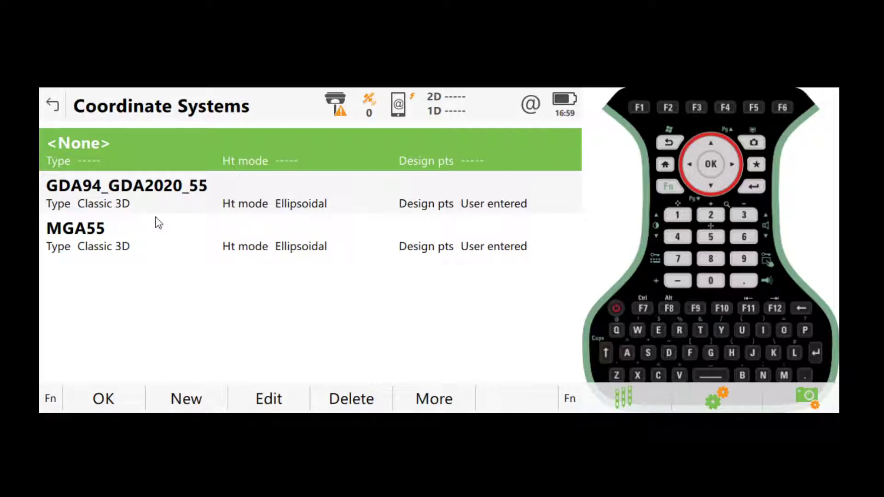
pyautogui.click(95, 199)
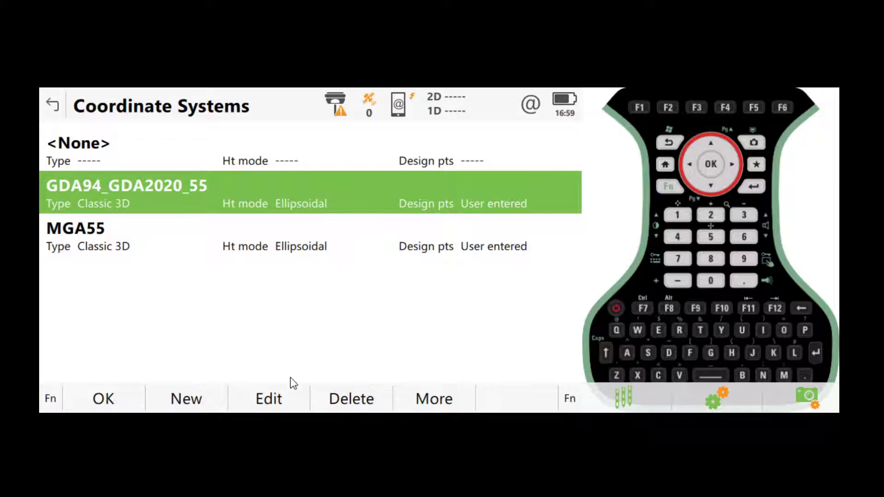
# Edit GDA94_GDA2020_55 to view its GRS80 ellipsoid and UTM projection definition
pyautogui.click(262, 397)
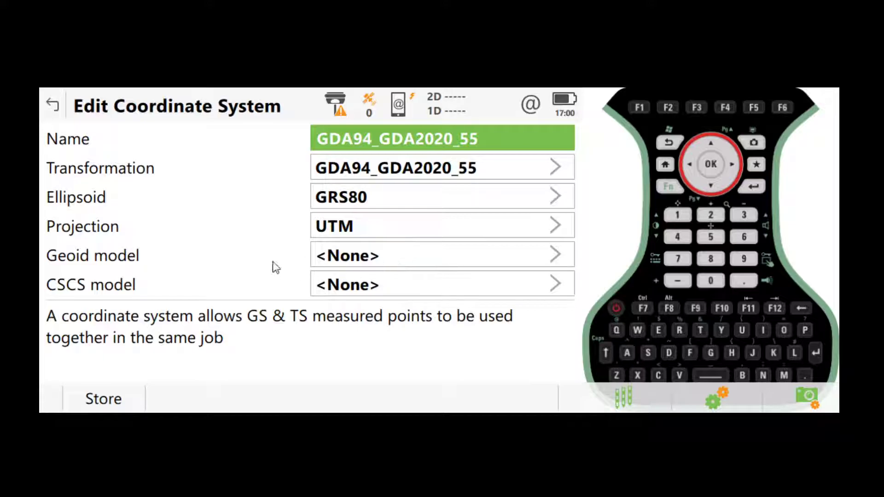
# Store the Demo job with GDA94_GDA2020_55, then capture and store a job photo
pyautogui.click(99, 397)
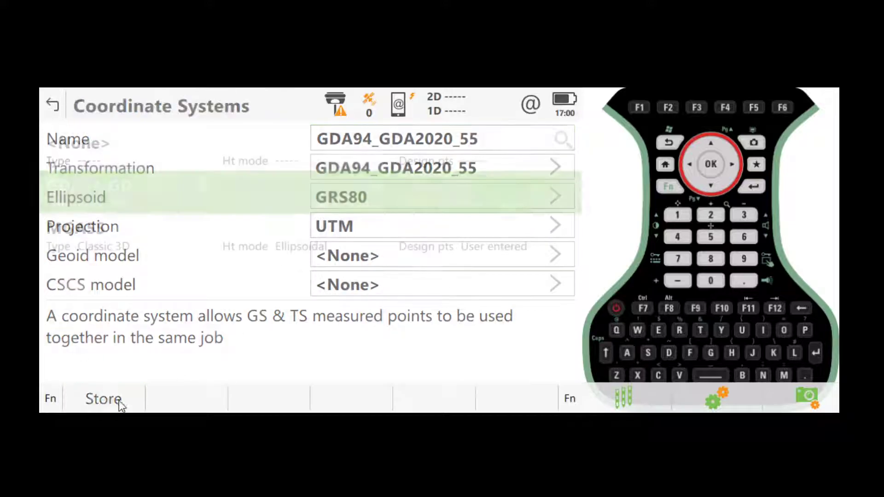
pyautogui.click(114, 398)
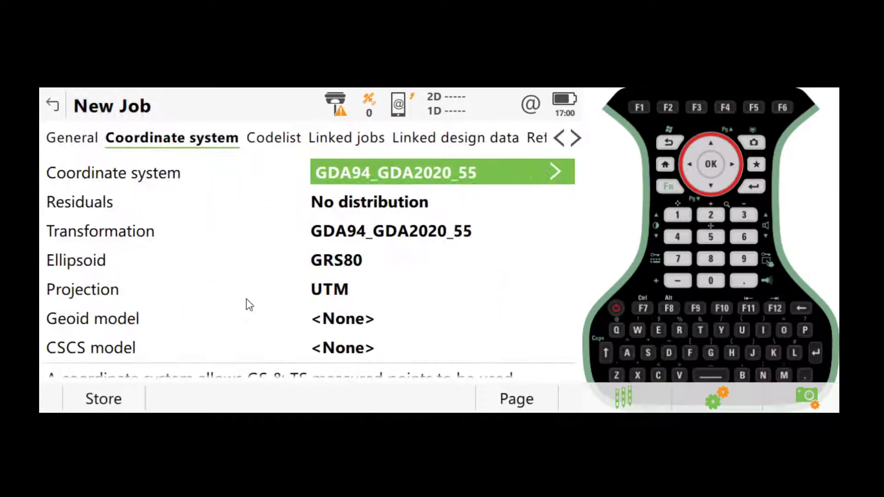
pyautogui.click(126, 408)
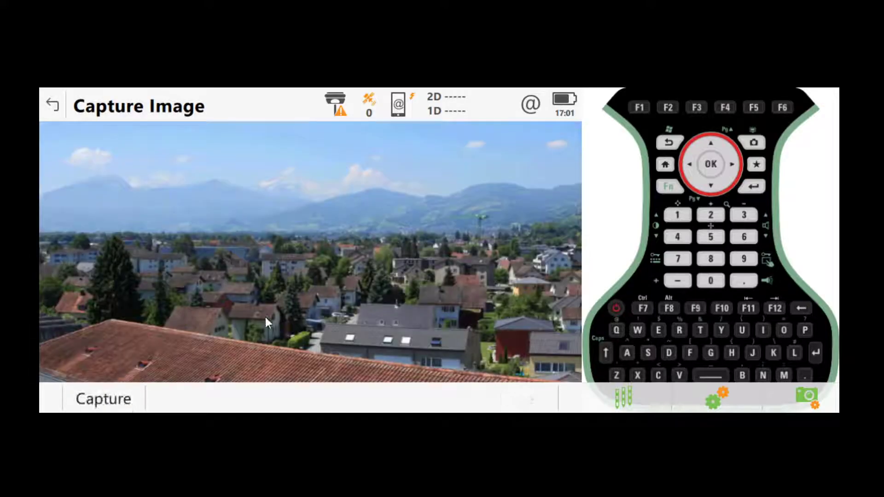
pyautogui.click(128, 399)
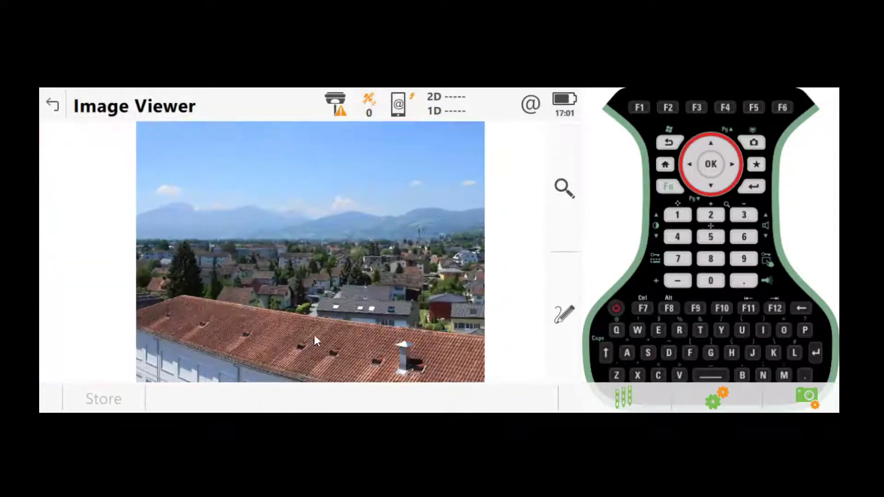
pyautogui.click(113, 401)
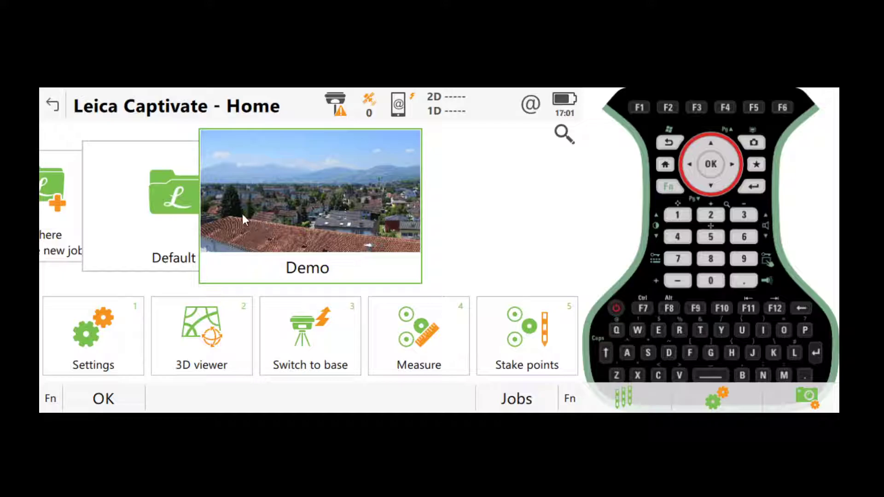
pyautogui.moveTo(244, 216); pyautogui.dragTo(436, 217)
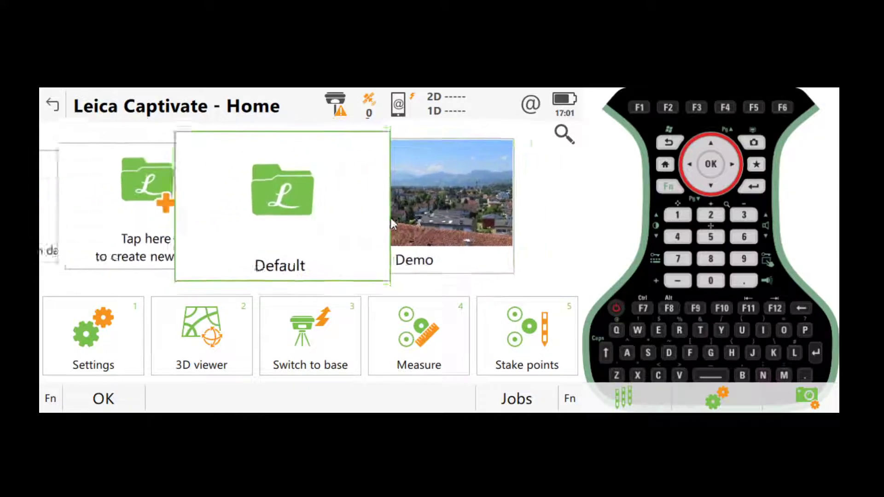
pyautogui.moveTo(368, 225); pyautogui.dragTo(302, 220)
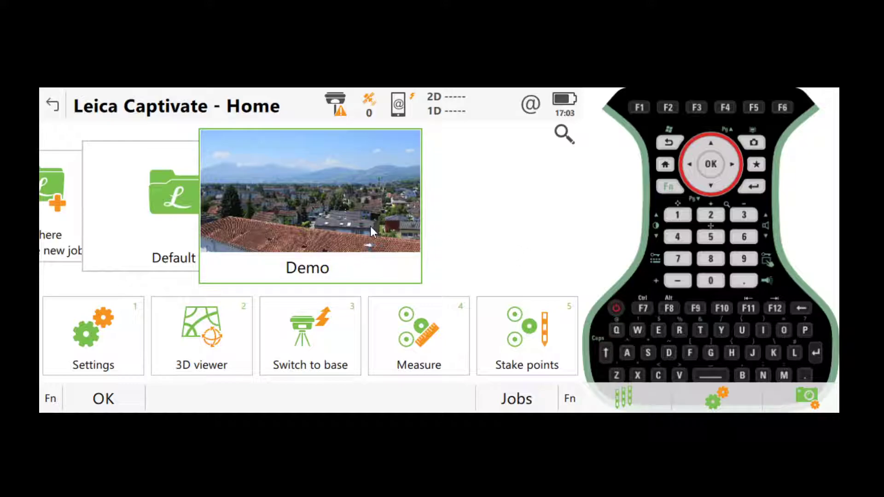
# View the Demo job's properties, confirming GDA94_GDA2020_55 on GRS80 with UTM projection
pyautogui.click(330, 184)
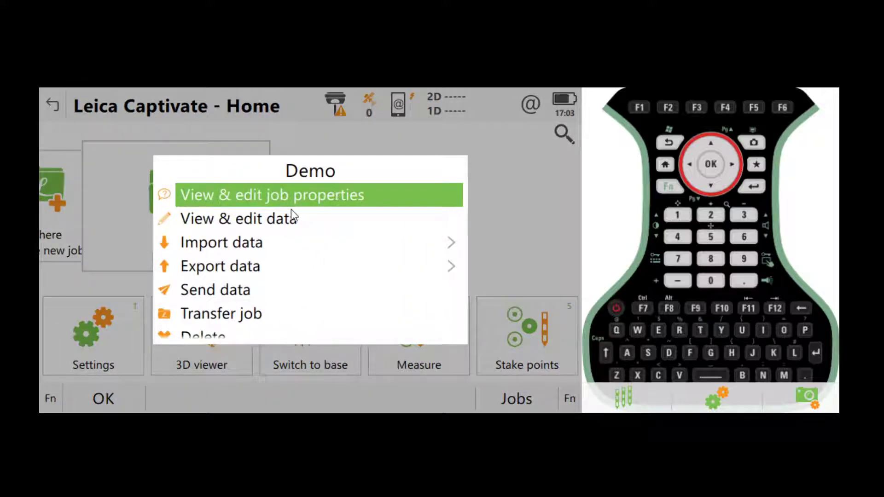
pyautogui.click(290, 198)
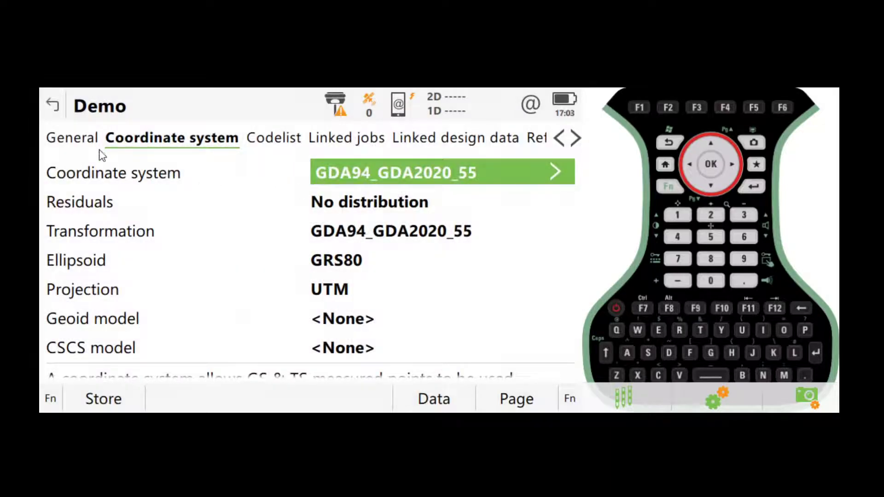
pyautogui.scroll(-2, 347, 270)
pyautogui.scroll(2, 401, 230)
# Return Home from the job properties and open the Demo job's View & edit data points list
pyautogui.click(59, 115)
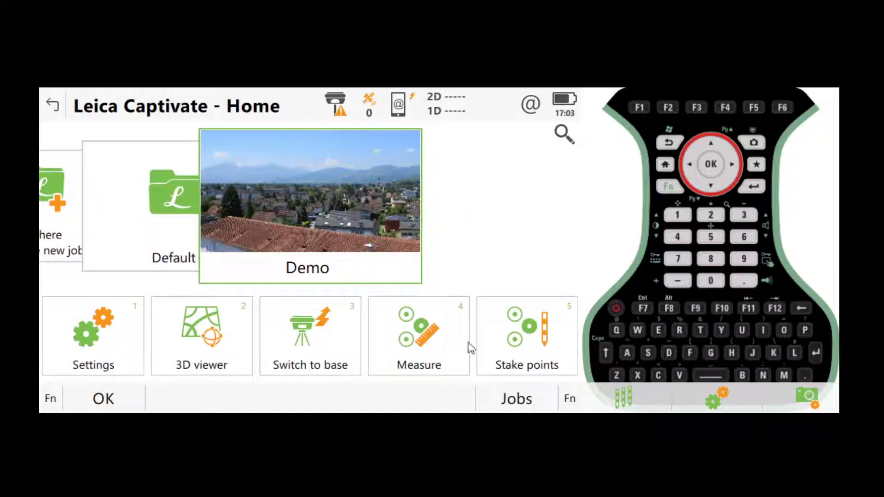
pyautogui.click(325, 187)
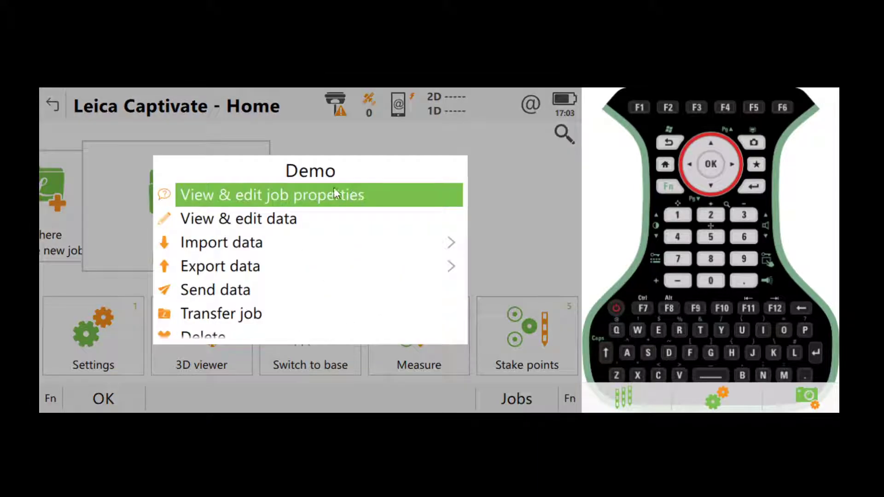
pyautogui.click(206, 228)
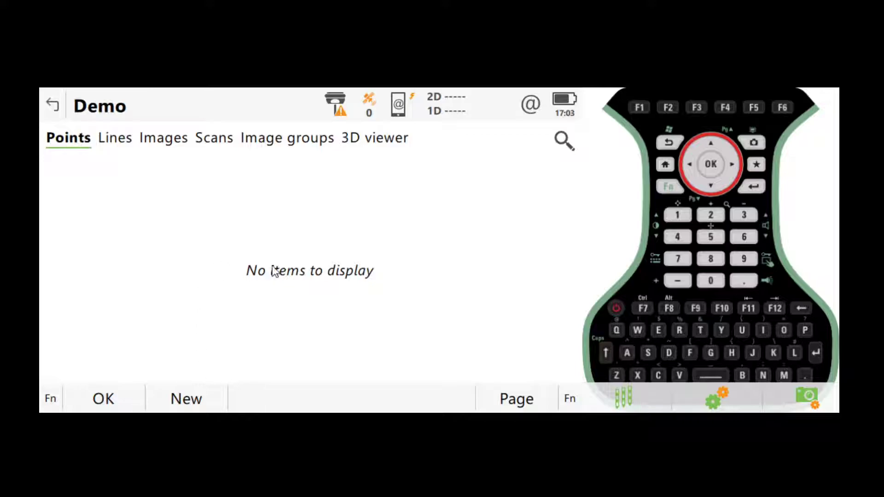
# Create point GS0001 with Easting 320000 and Northing 5814000 and store it
pyautogui.click(222, 400)
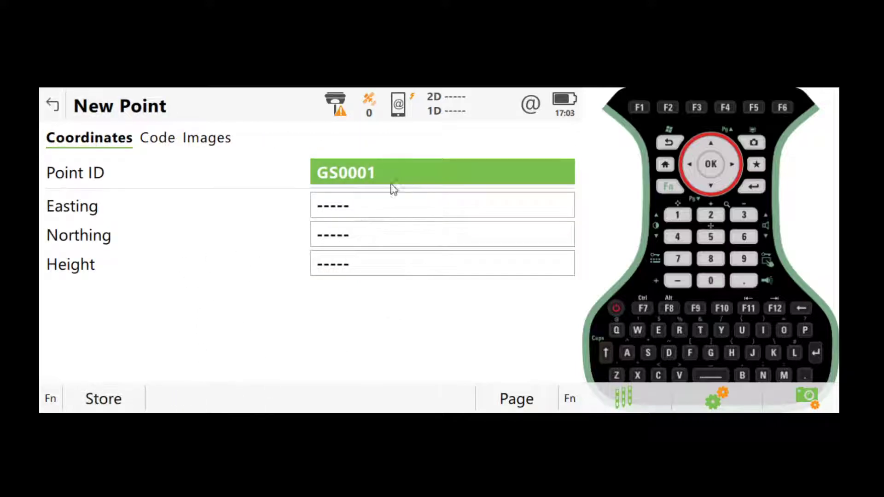
pyautogui.click(378, 208)
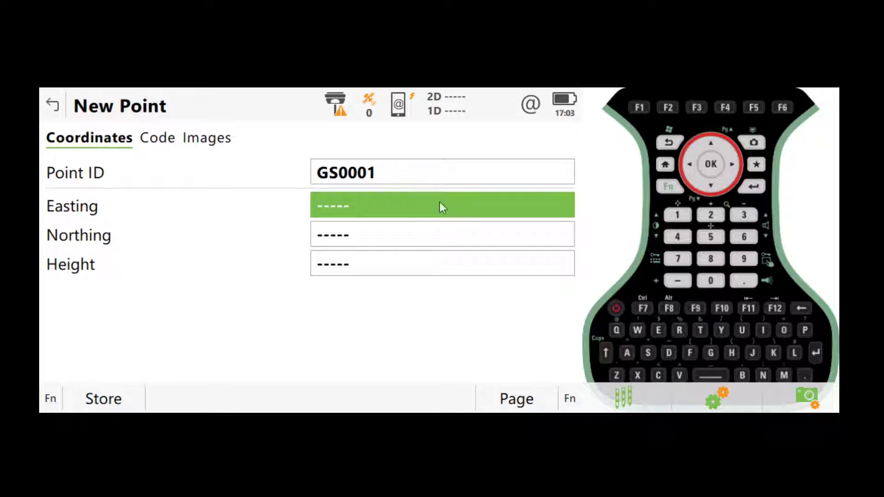
pyautogui.click(400, 206)
pyautogui.press('BackSpace')
pyautogui.write('320000')
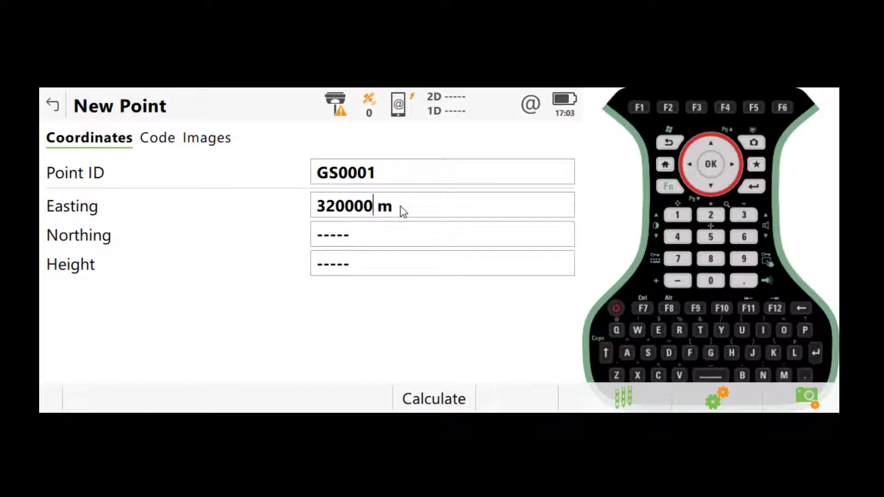
pyautogui.press('Return')
pyautogui.click(380, 232)
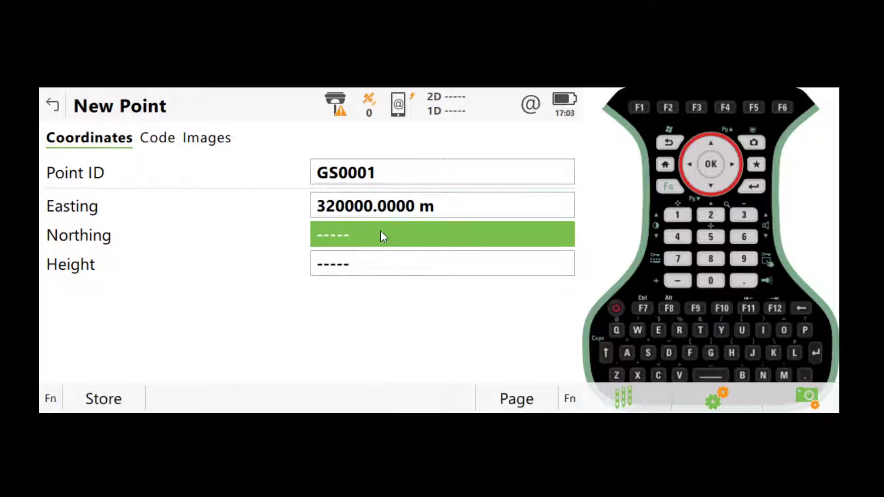
pyautogui.write('5814000')
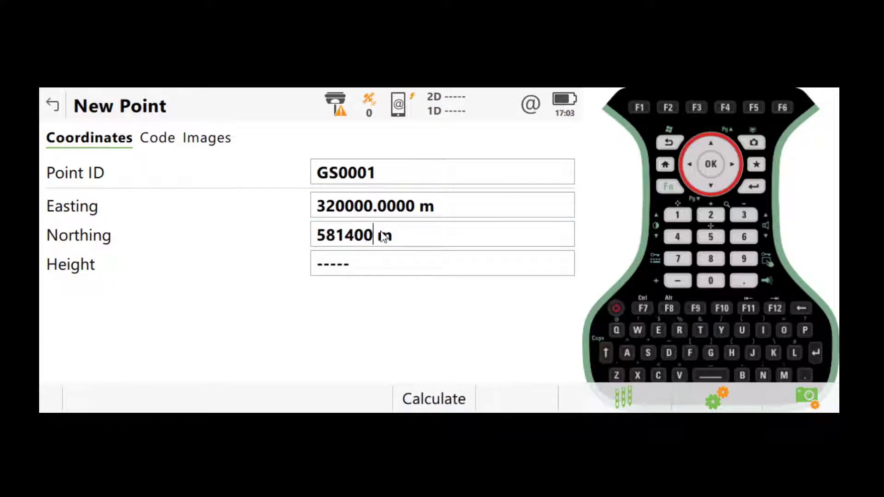
pyautogui.click(371, 272)
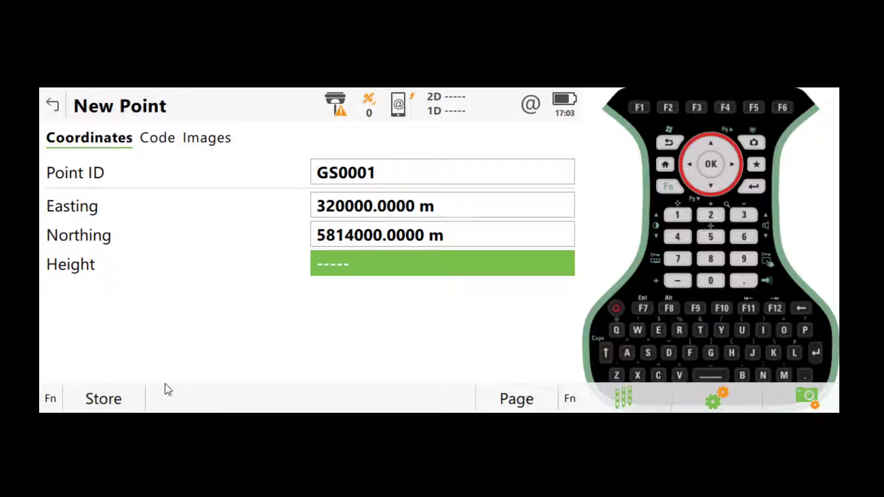
pyautogui.click(123, 399)
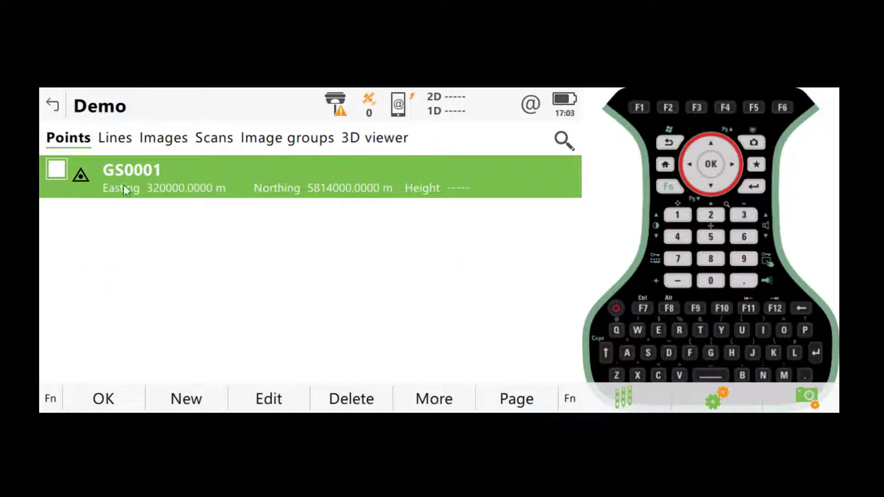
# Edit GS0001 to set its Height to 100 and store the point again
pyautogui.click(268, 398)
pyautogui.click(389, 268)
pyautogui.write('100')
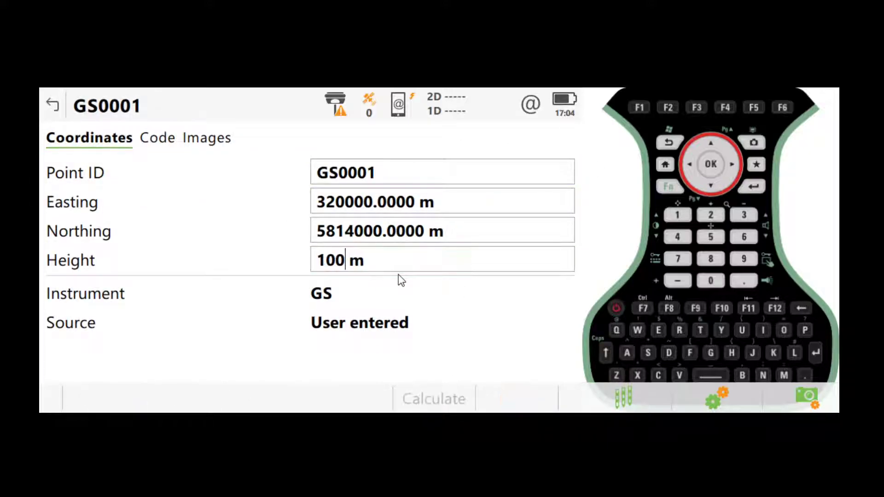
pyautogui.click(416, 406)
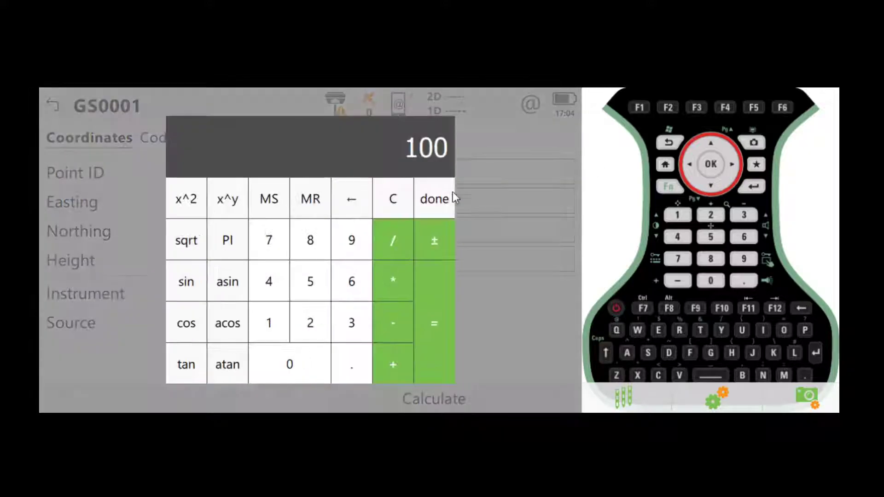
pyautogui.click(421, 319)
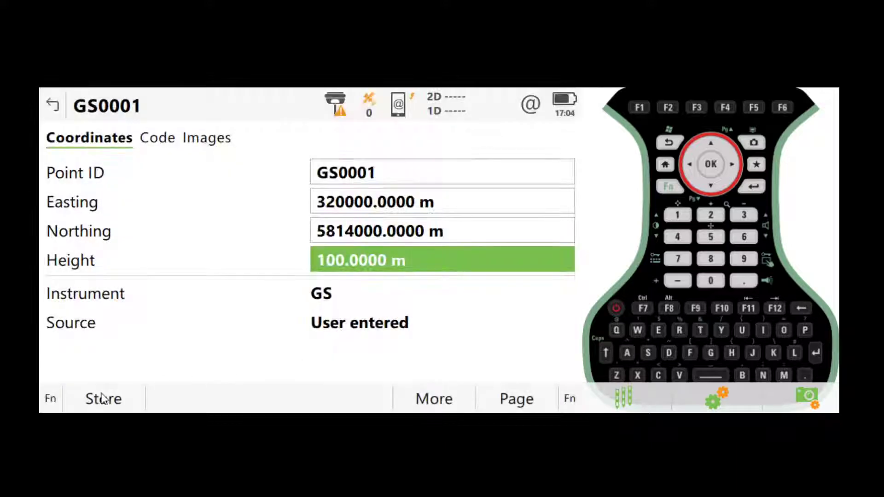
pyautogui.press('F1')
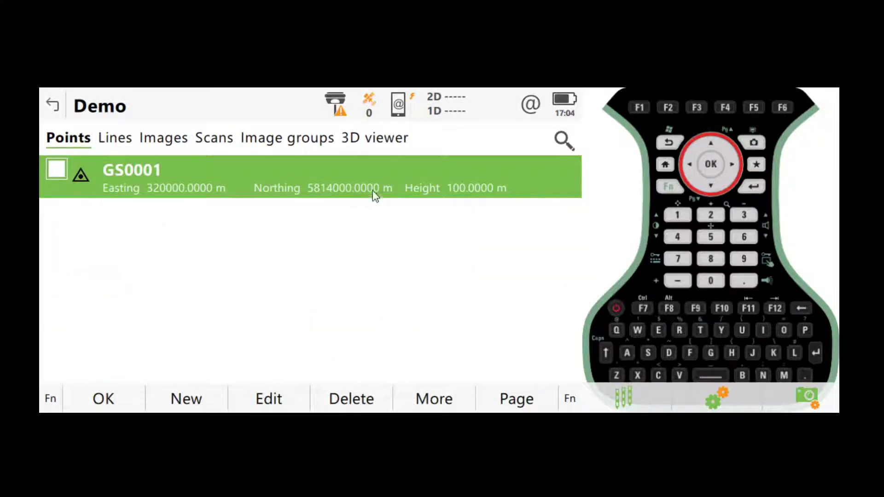
# Open GS0001 and cycle its coordinates through local lat/long, WGS84 lat/long, WGS84 XYZ, then back to grid
pyautogui.click(292, 408)
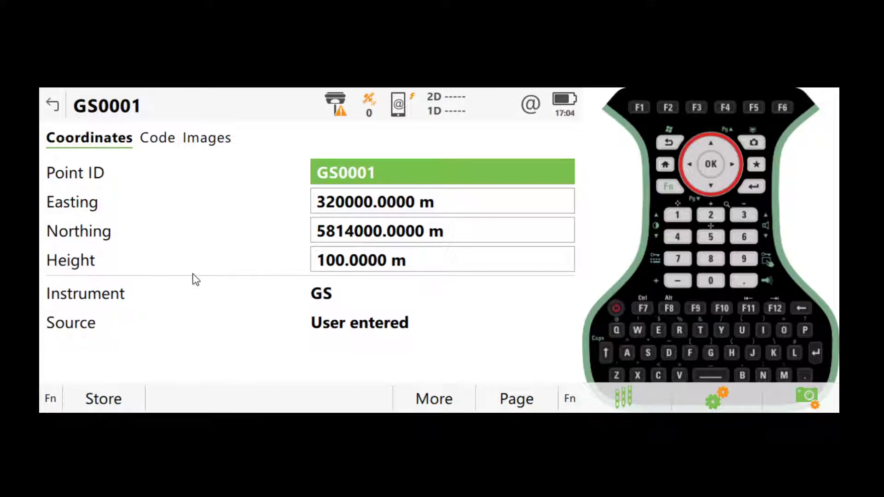
pyautogui.click(52, 399)
pyautogui.click(201, 402)
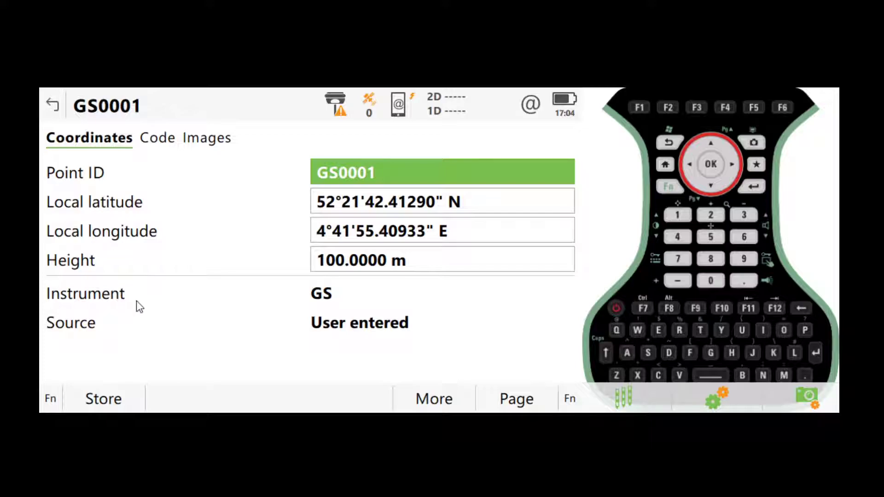
pyautogui.click(57, 399)
pyautogui.click(203, 399)
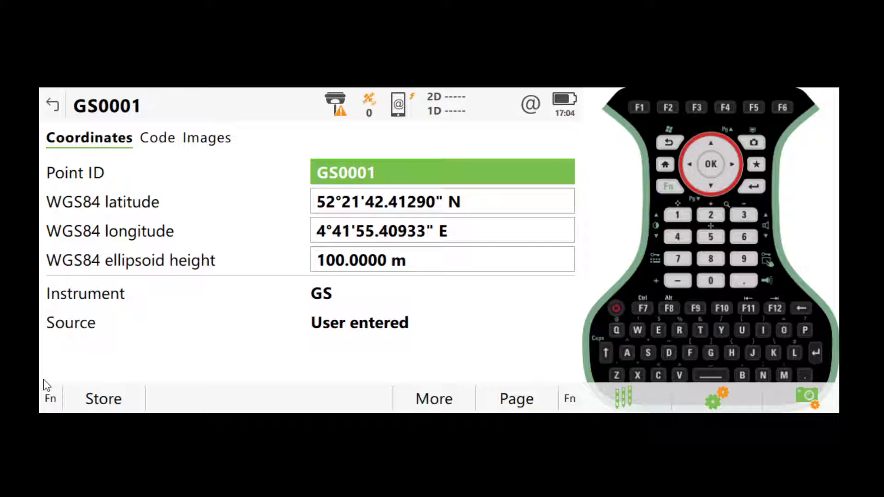
pyautogui.click(53, 398)
pyautogui.click(184, 399)
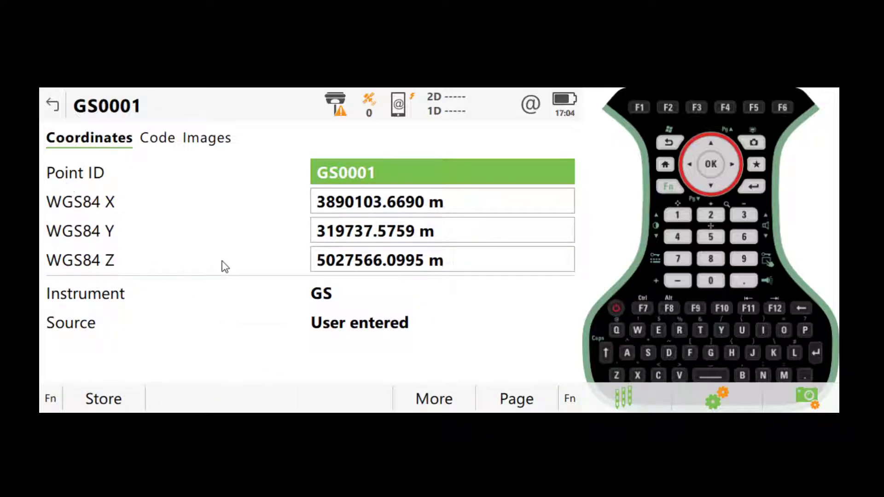
pyautogui.click(52, 398)
pyautogui.click(189, 407)
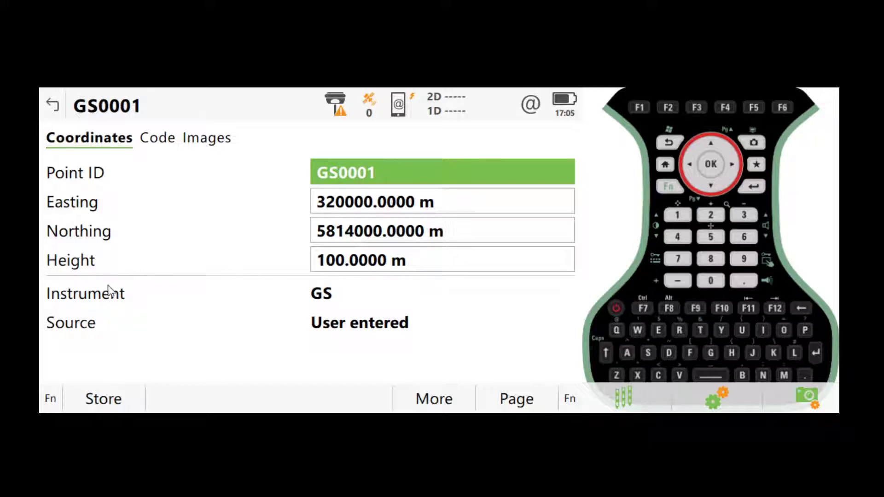
# Toggle GS0001's height between Local ellipsoid height and 100.0000 m, ending on Local ellipsoid height
pyautogui.click(49, 399)
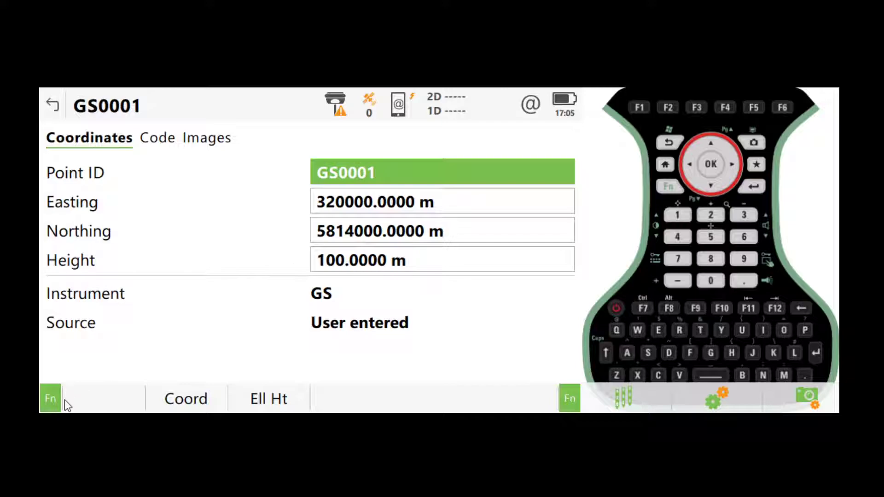
pyautogui.click(267, 405)
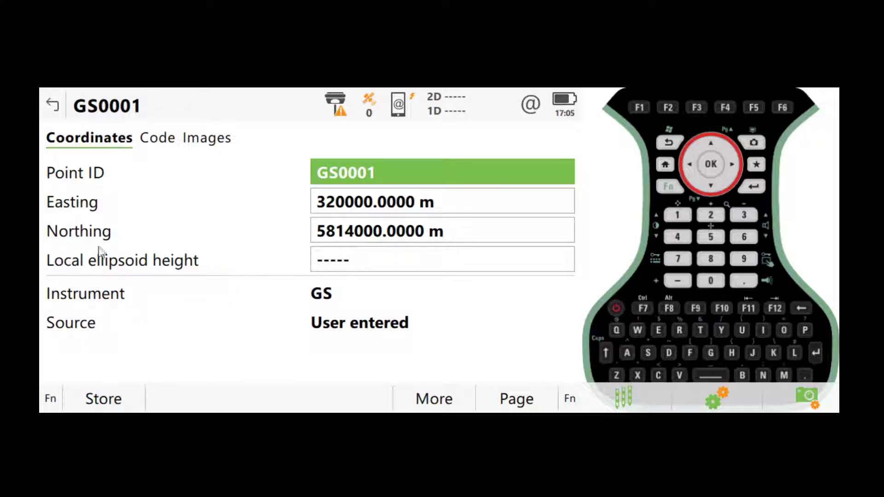
pyautogui.click(54, 394)
pyautogui.click(282, 399)
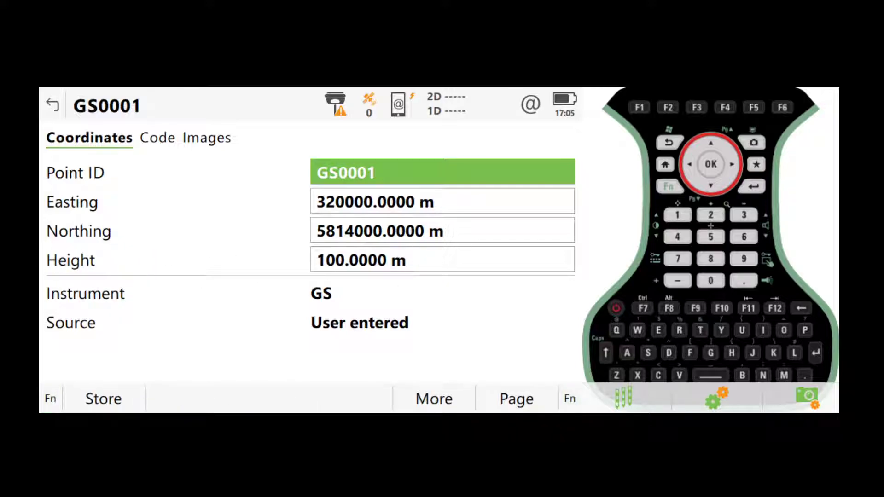
pyautogui.click(57, 400)
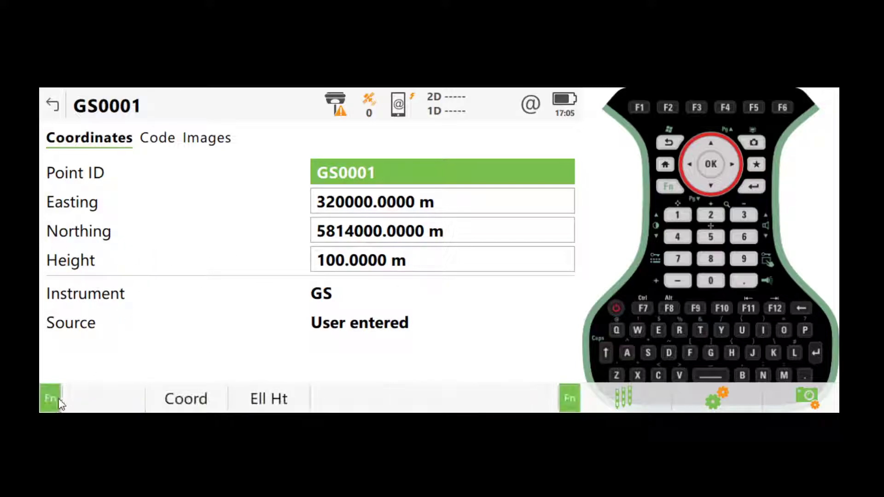
pyautogui.click(246, 401)
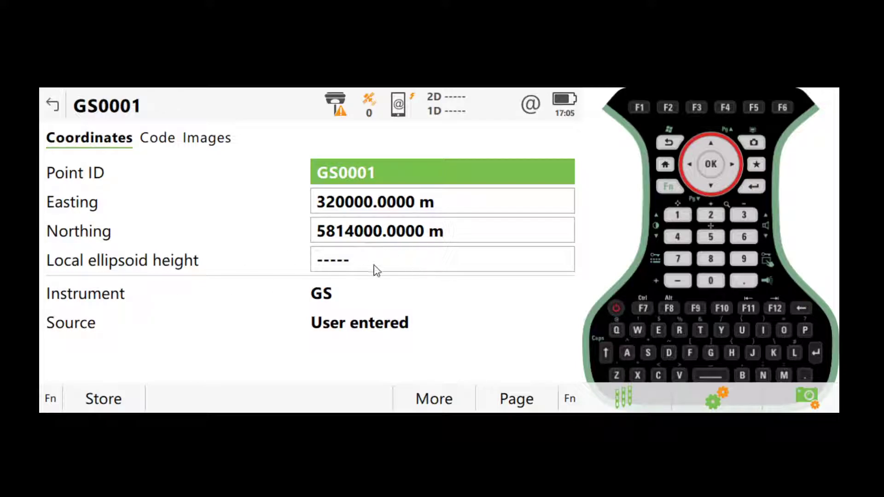
pyautogui.click(44, 407)
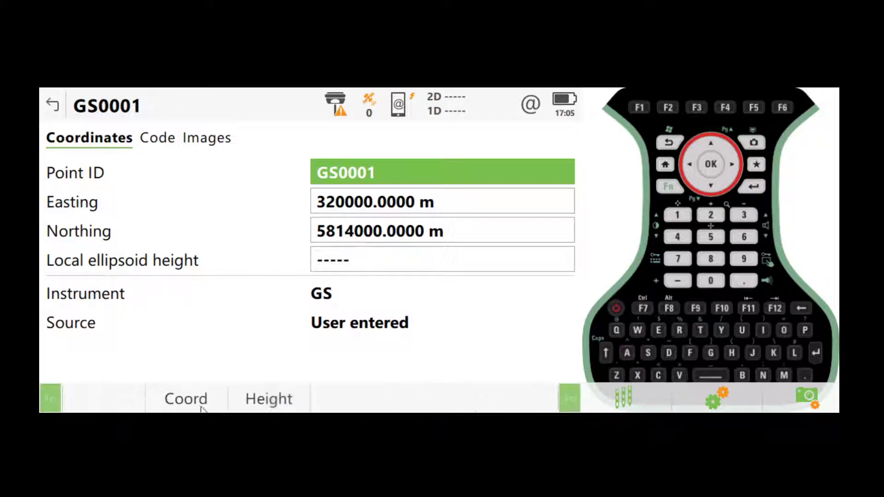
pyautogui.click(49, 404)
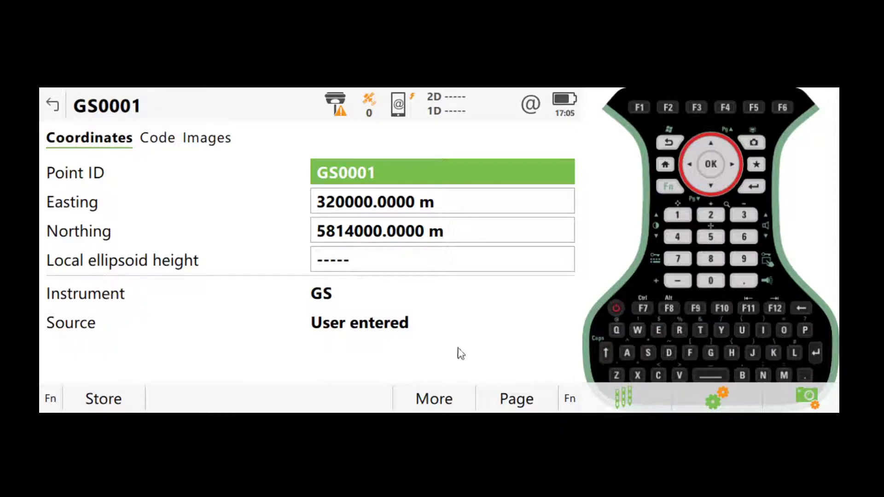
# Page through GS0001's tilt, class, time and instrument details, then store the point
pyautogui.click(431, 399)
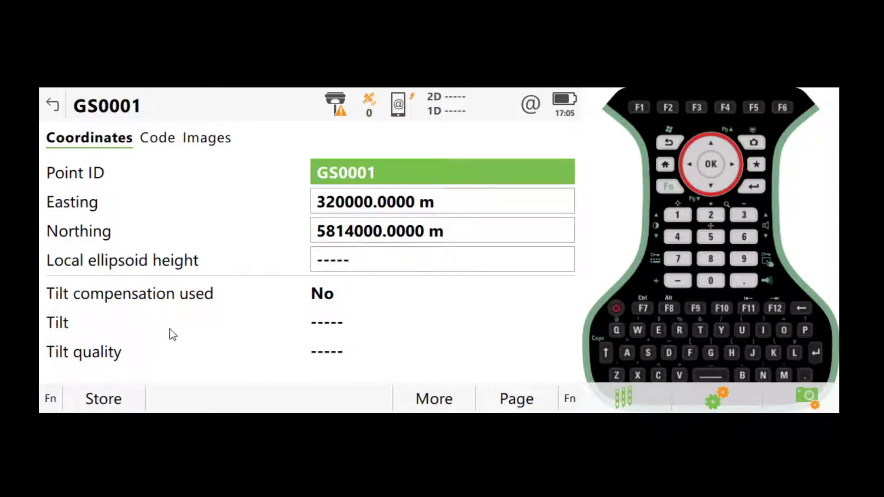
pyautogui.click(449, 402)
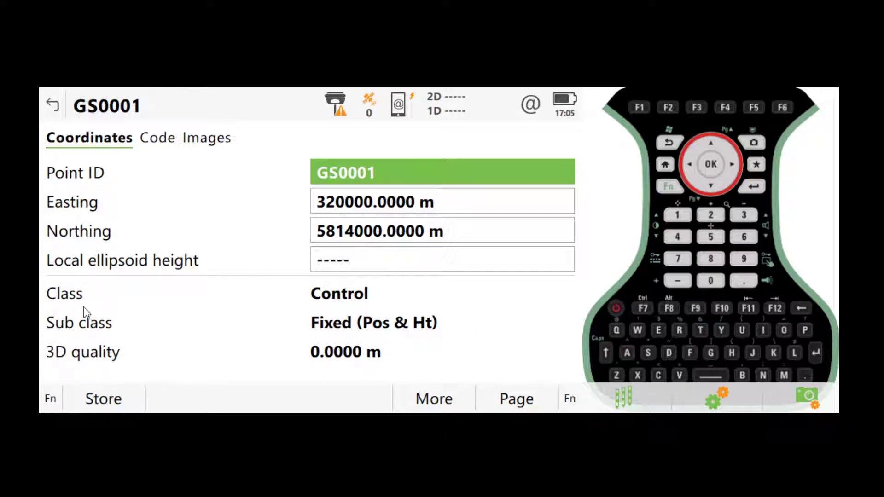
pyautogui.click(434, 399)
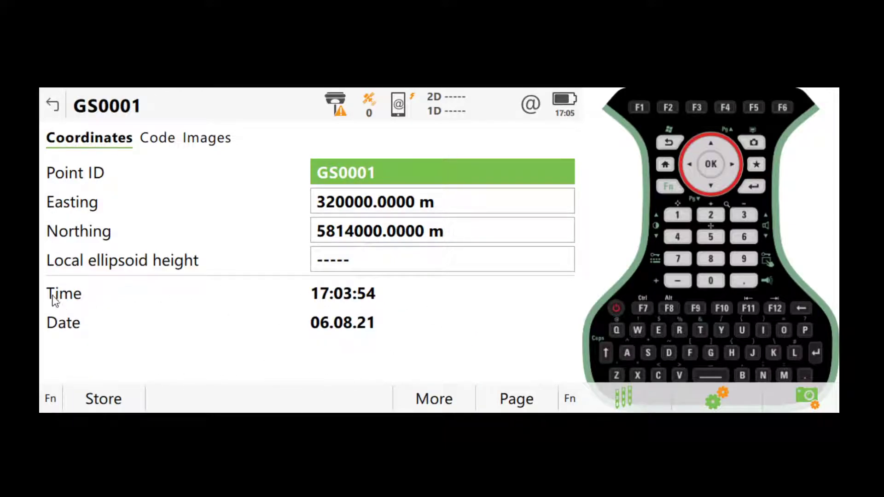
pyautogui.click(455, 401)
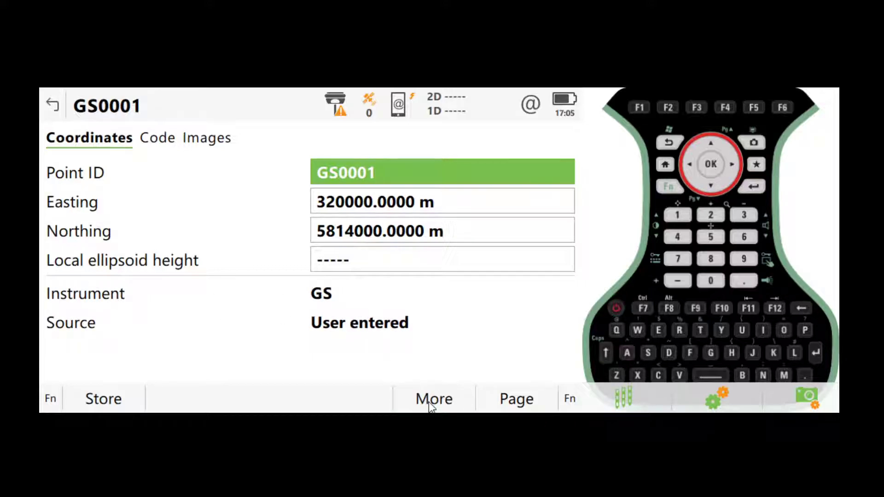
pyautogui.click(431, 405)
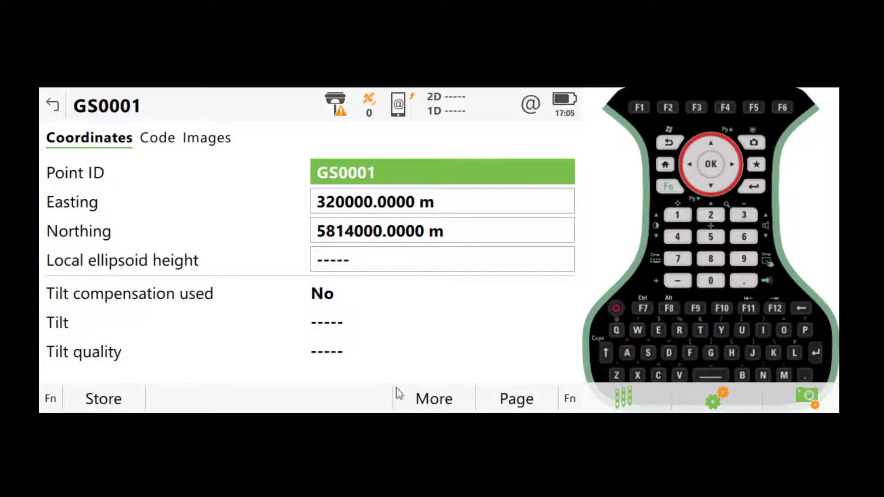
pyautogui.click(113, 398)
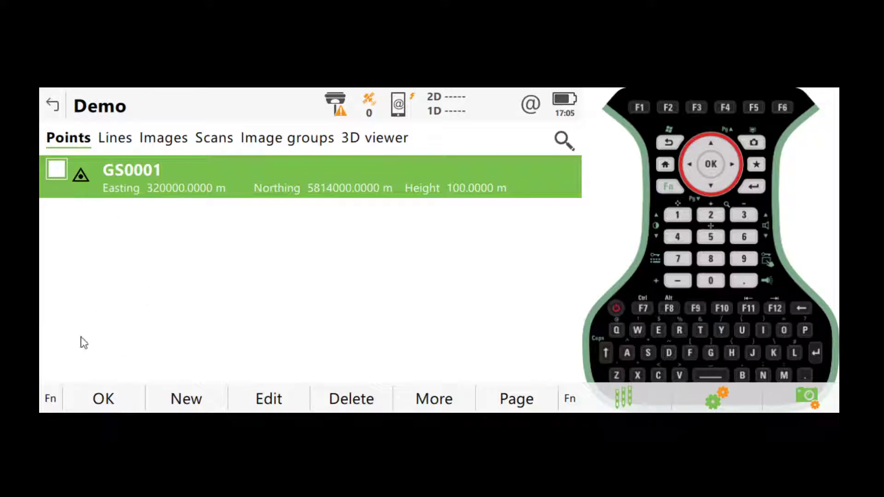
# Export the Demo job as ASCII to SD card/Data/Demo.txt, overwriting the existing file
pyautogui.click(53, 105)
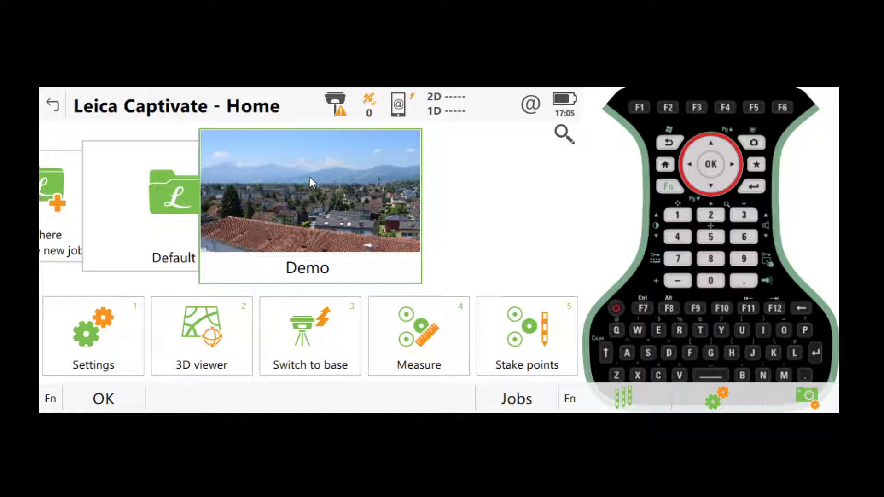
pyautogui.click(309, 177)
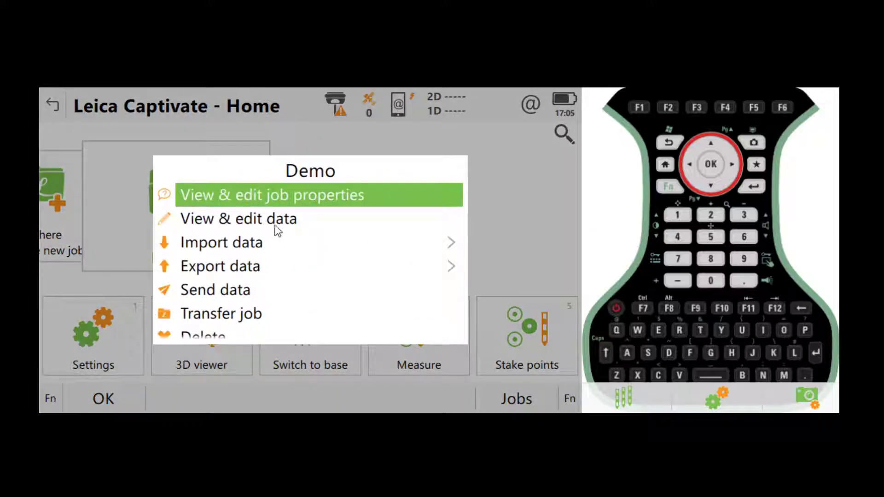
pyautogui.click(217, 272)
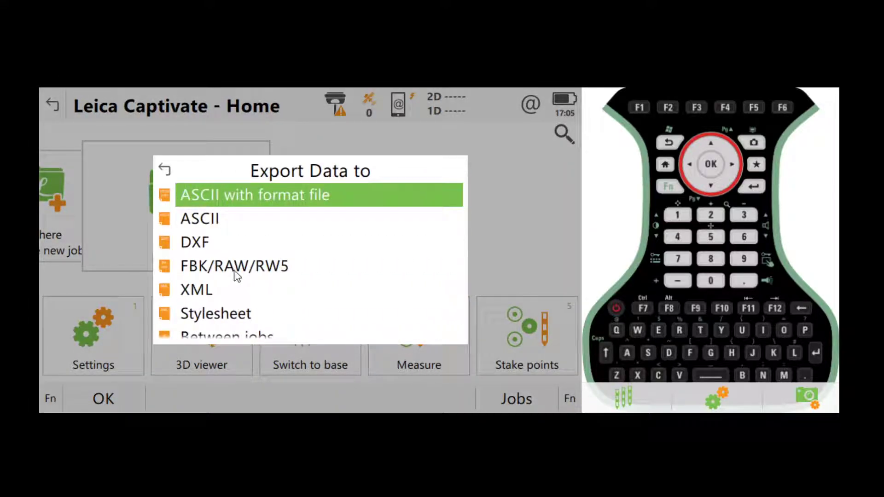
pyautogui.click(221, 223)
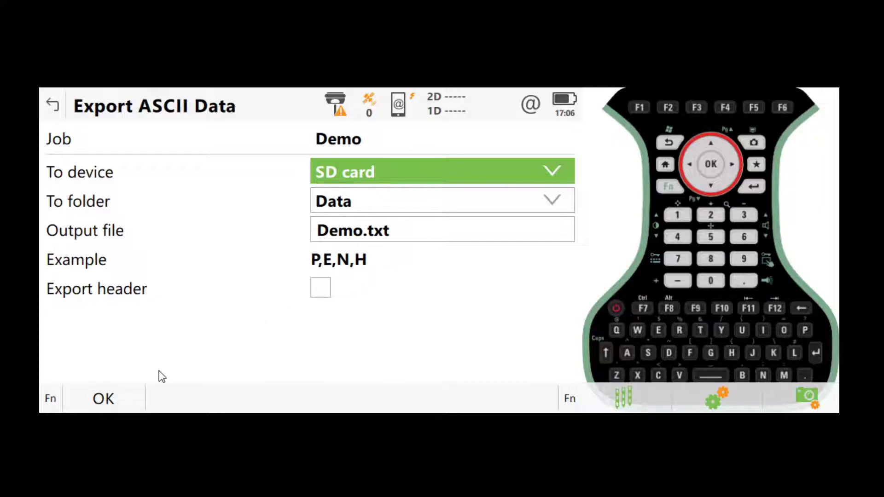
pyautogui.click(125, 399)
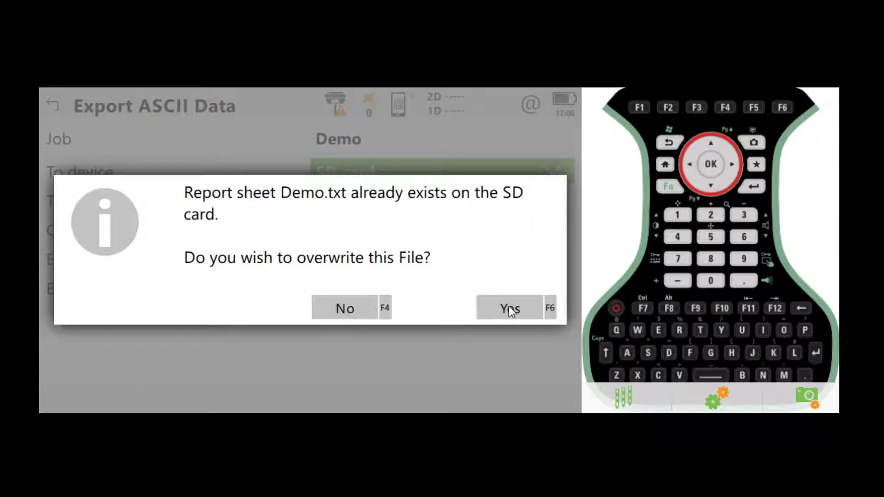
pyautogui.click(509, 306)
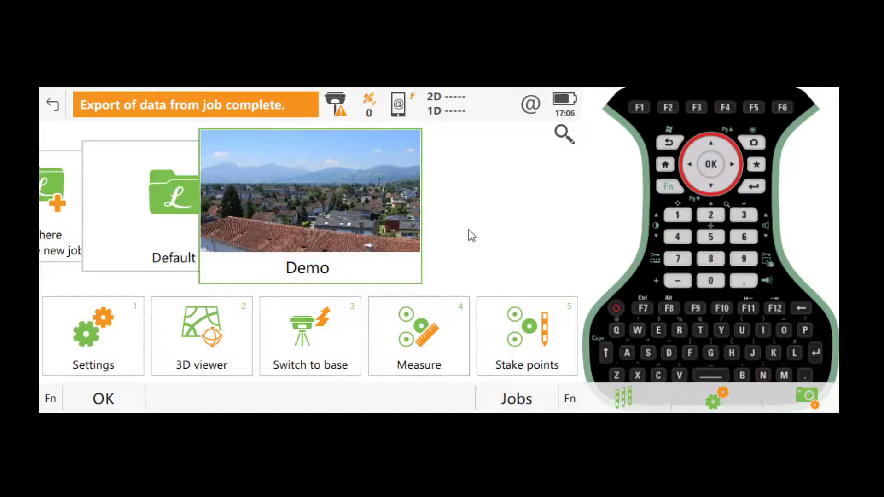